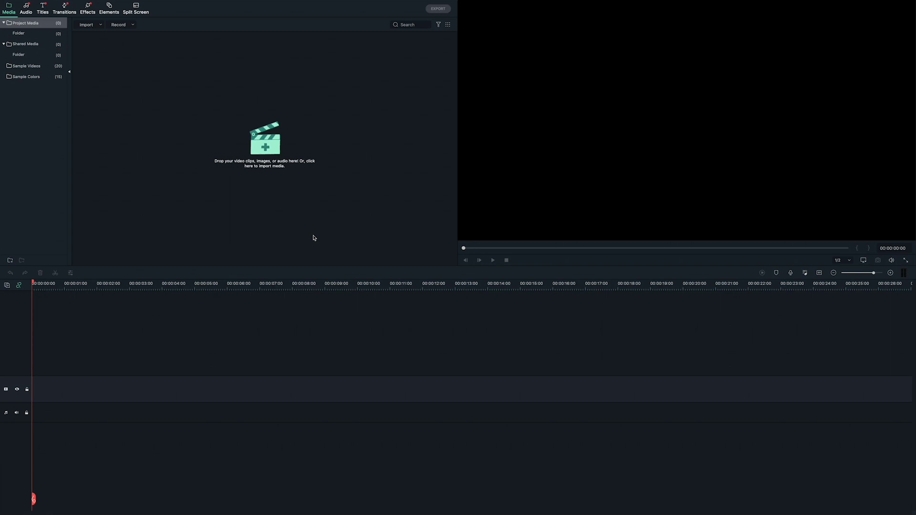
Step: Place the Green sample colour at the timeline start, trim it to 00:00:04:06, and lock its track
{"action": "left_click", "coordinate": [51, 77]}
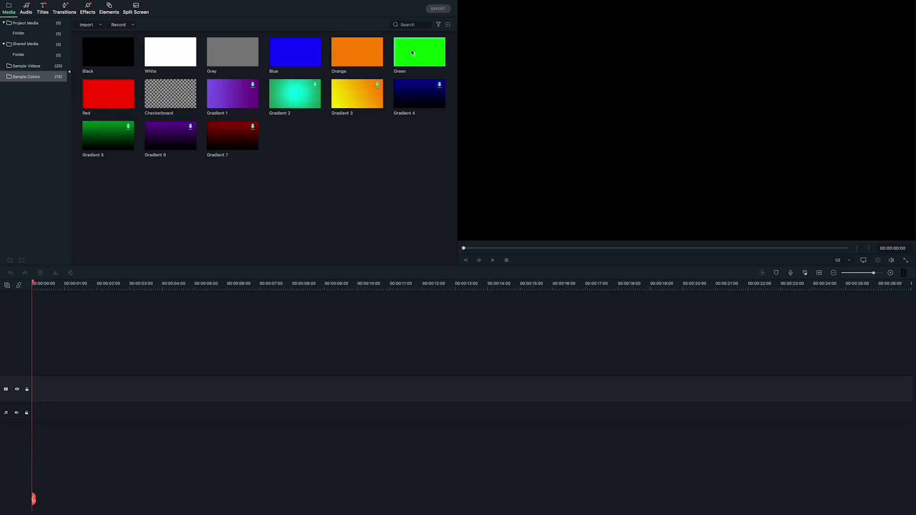
{"action": "left_click", "coordinate": [765, 98]}
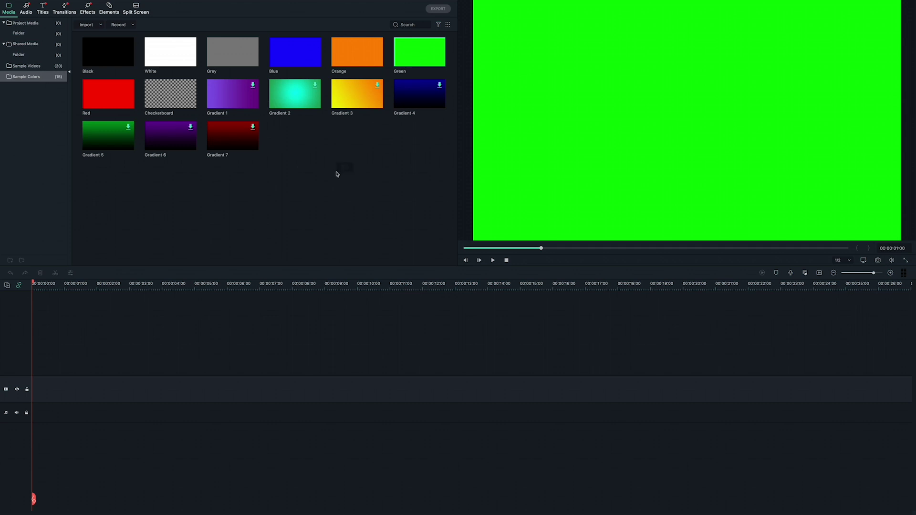
{"action": "left_click_drag", "start_coordinate": [336, 174], "coordinate": [37, 387]}
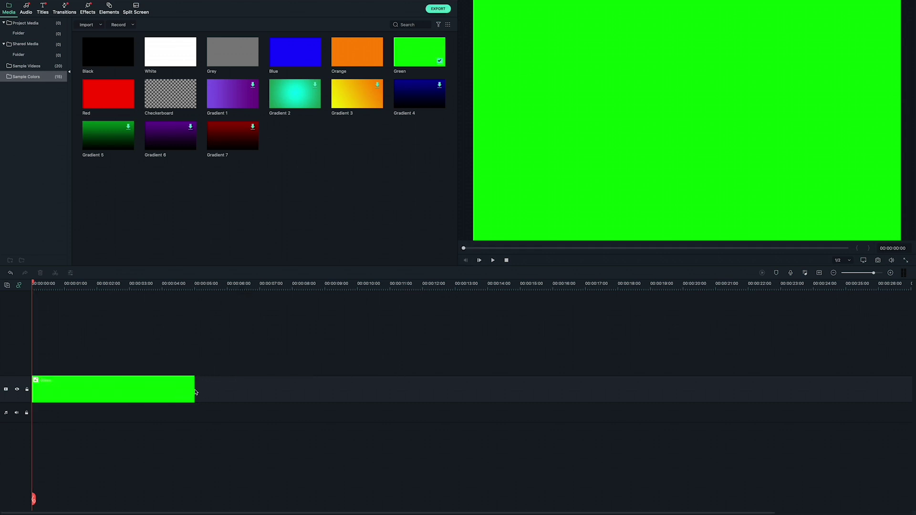
{"action": "left_click_drag", "start_coordinate": [195, 389], "coordinate": [163, 389]}
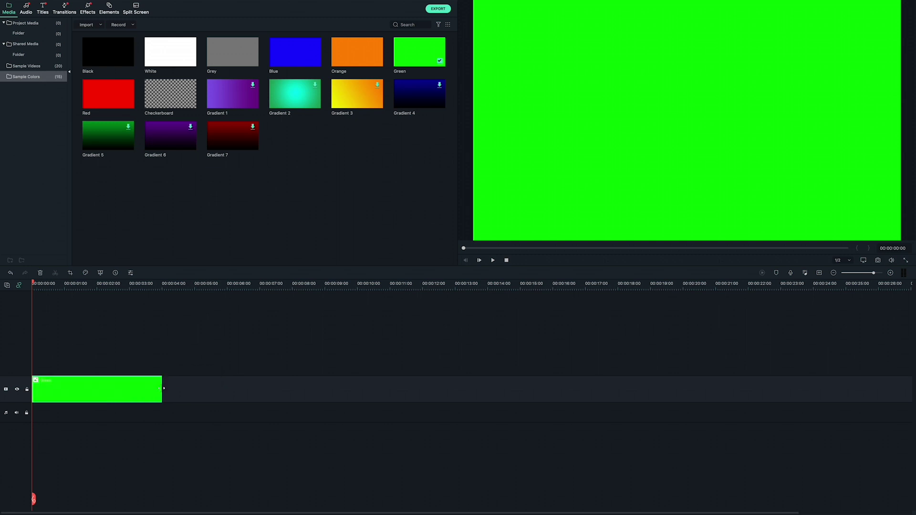
{"action": "left_click", "coordinate": [27, 390]}
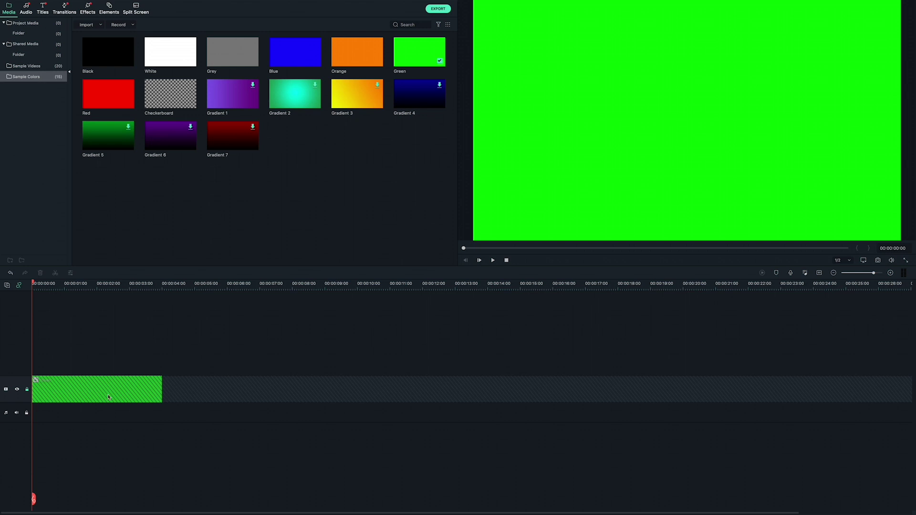
Step: Add the Red sample colour on a track above green, trimmed to the same length
{"action": "double_click", "coordinate": [110, 100]}
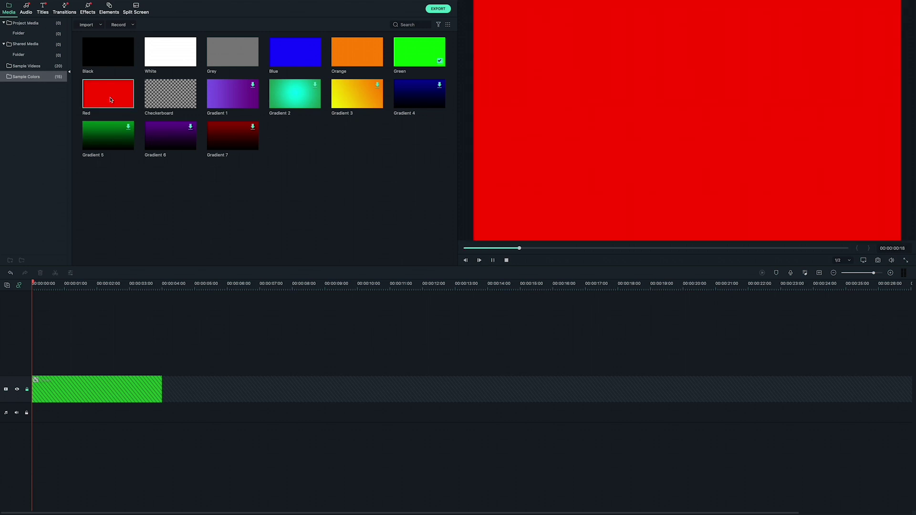
{"action": "left_click_drag", "start_coordinate": [111, 96], "coordinate": [38, 365]}
{"action": "left_click_drag", "start_coordinate": [193, 370], "coordinate": [162, 370]}
Step: Scale the red clip to about 17% and move it to Position Y -444 as a wide bar
{"action": "double_click", "coordinate": [140, 371]}
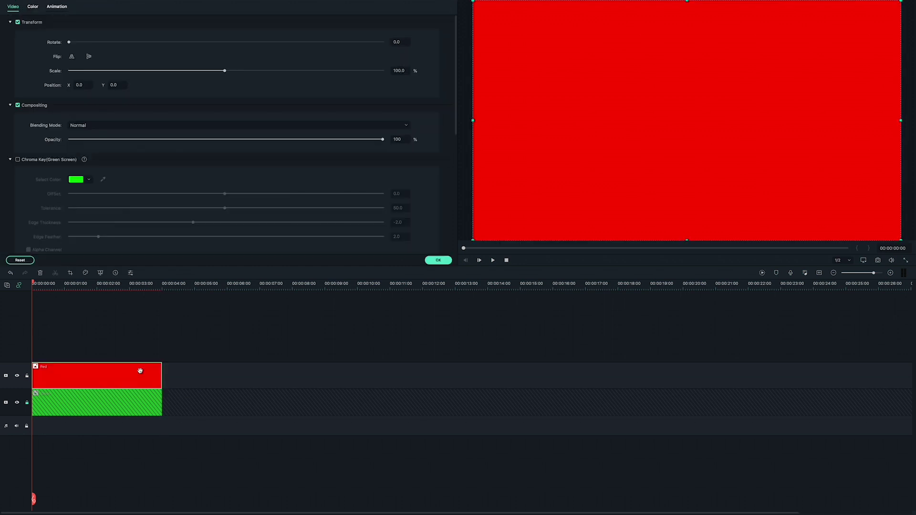
{"action": "left_click_drag", "start_coordinate": [648, 83], "coordinate": [647, 219]}
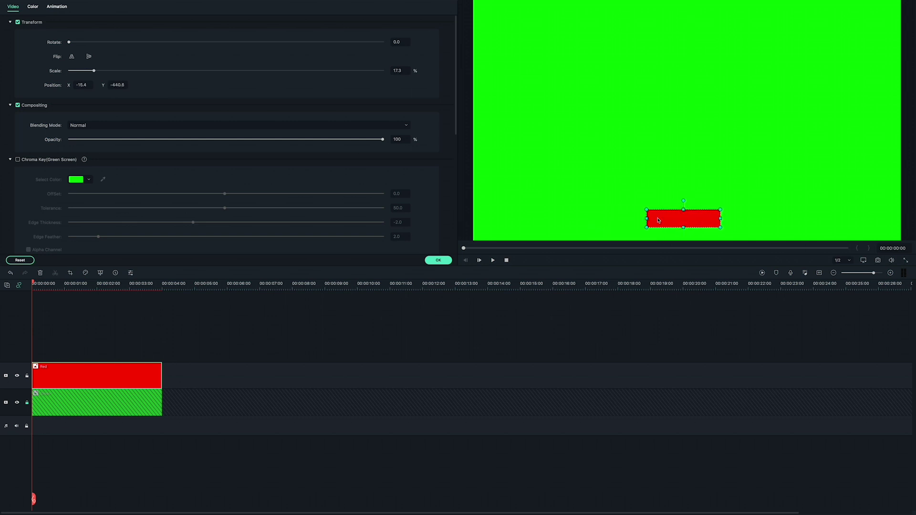
{"action": "mouse_move", "coordinate": [723, 211]}
{"action": "left_mouse_down"}
{"action": "mouse_move", "coordinate": [693, 217]}
{"action": "mouse_move", "coordinate": [734, 209]}
{"action": "left_mouse_up"}
{"action": "left_click", "coordinate": [724, 330]}
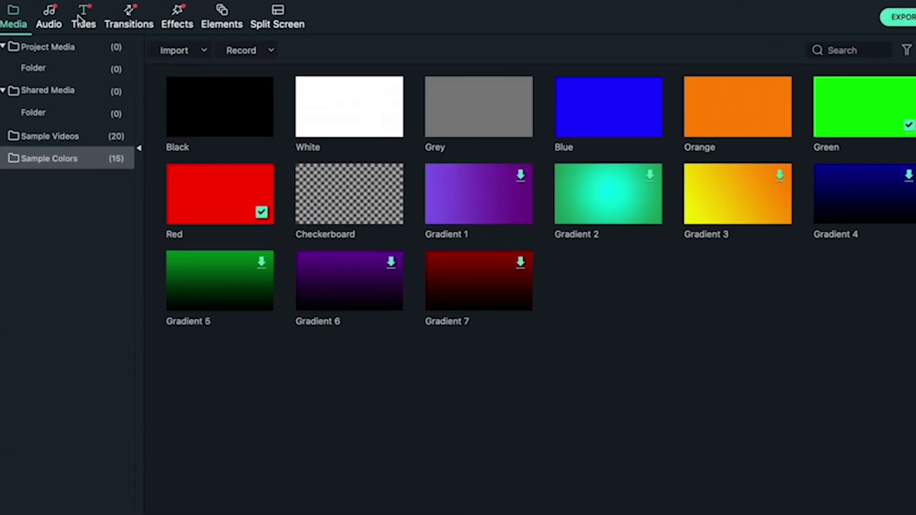
Step: Add a Basic 6 title reading 'Subscribe' at font size 24, positioned on the red bar
{"action": "left_click", "coordinate": [80, 19]}
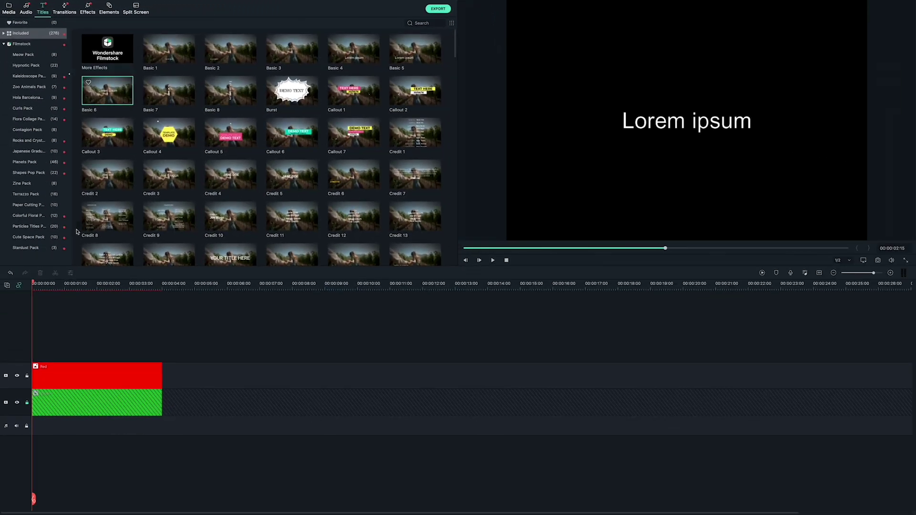
{"action": "left_click_drag", "start_coordinate": [76, 232], "coordinate": [163, 360]}
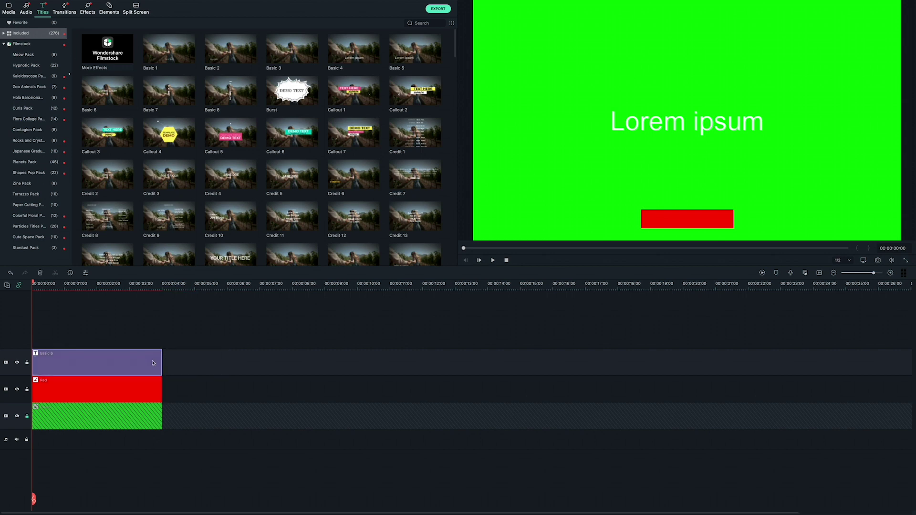
{"action": "double_click", "coordinate": [153, 364]}
{"action": "type", "text": "Subscribe"}
{"action": "left_click", "coordinate": [231, 35]}
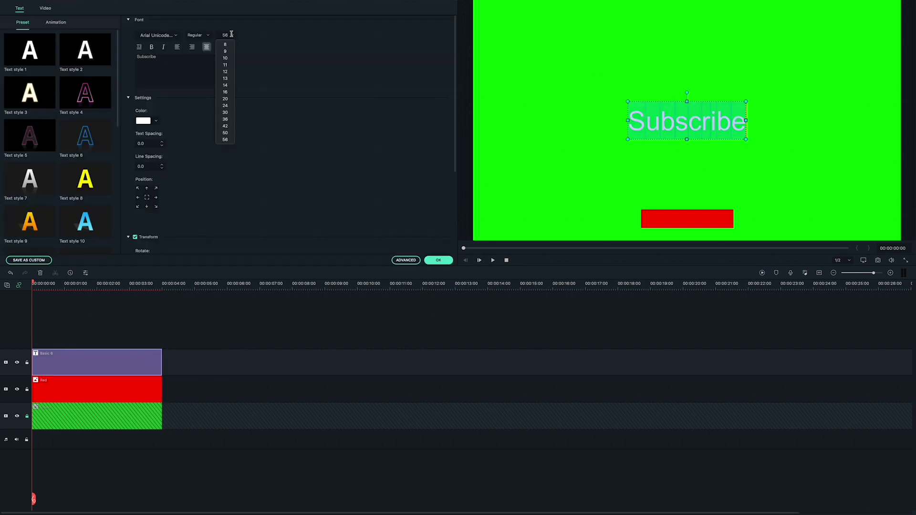
{"action": "left_click", "coordinate": [225, 106]}
{"action": "left_click_drag", "start_coordinate": [706, 113], "coordinate": [707, 211]}
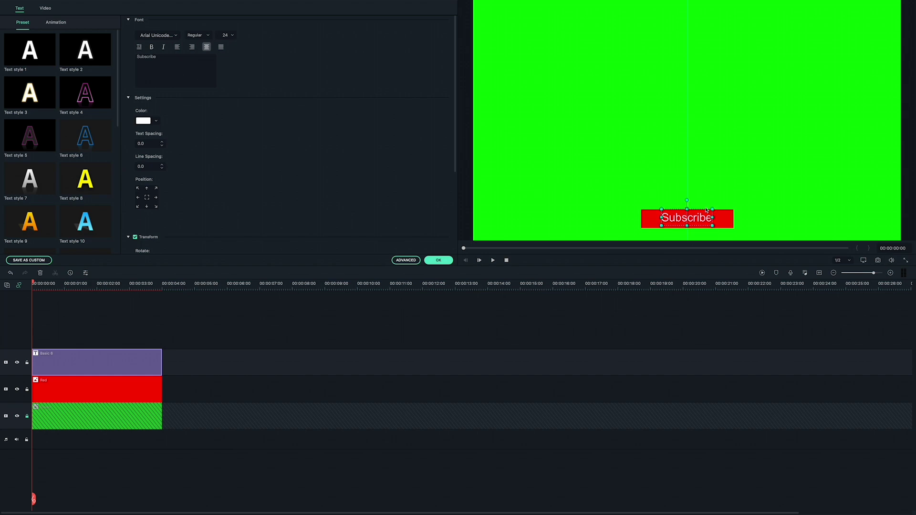
Step: Search Google Images for 'mouse cursor png'
{"action": "left_click", "coordinate": [579, 338]}
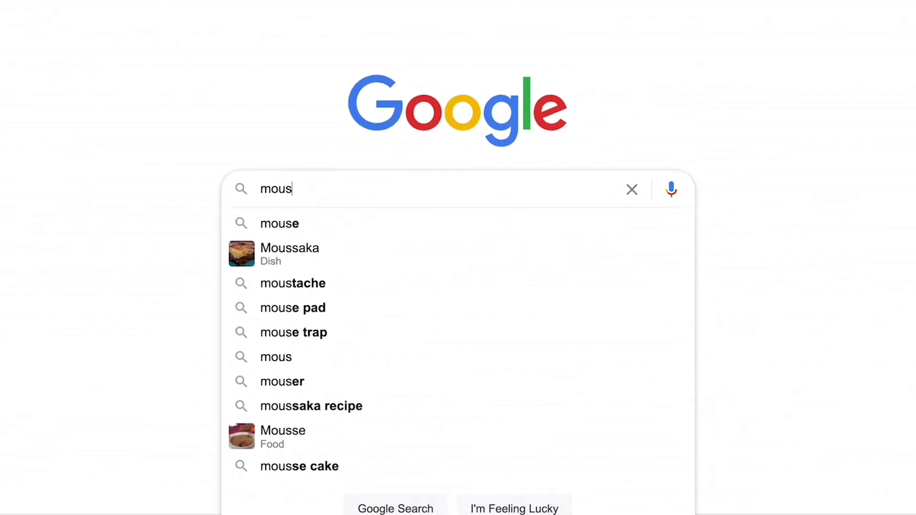
{"action": "type", "text": "e cu"}
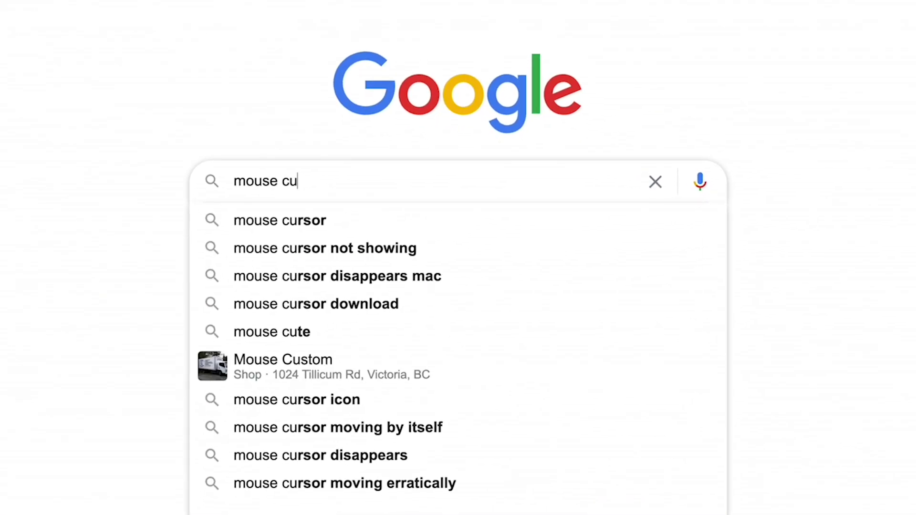
{"action": "type", "text": "rsor png"}
{"action": "key", "text": "Return"}
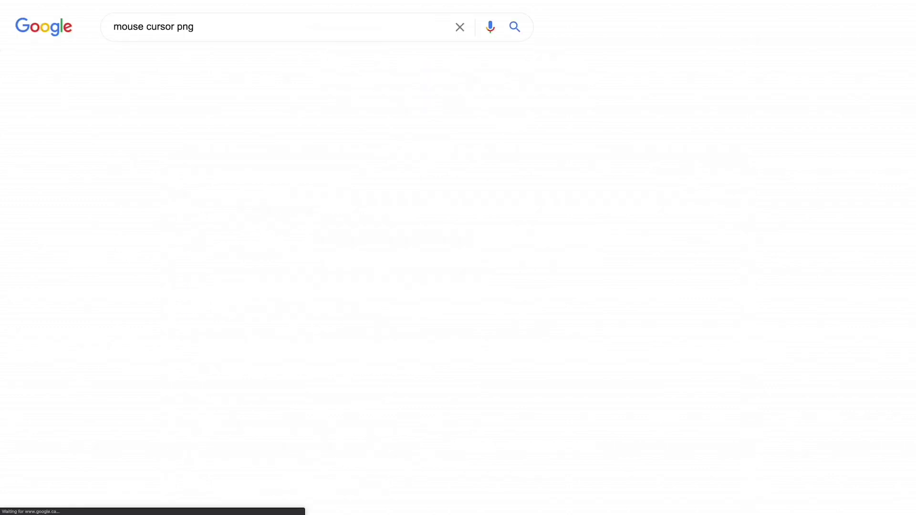
{"action": "left_click", "coordinate": [174, 72]}
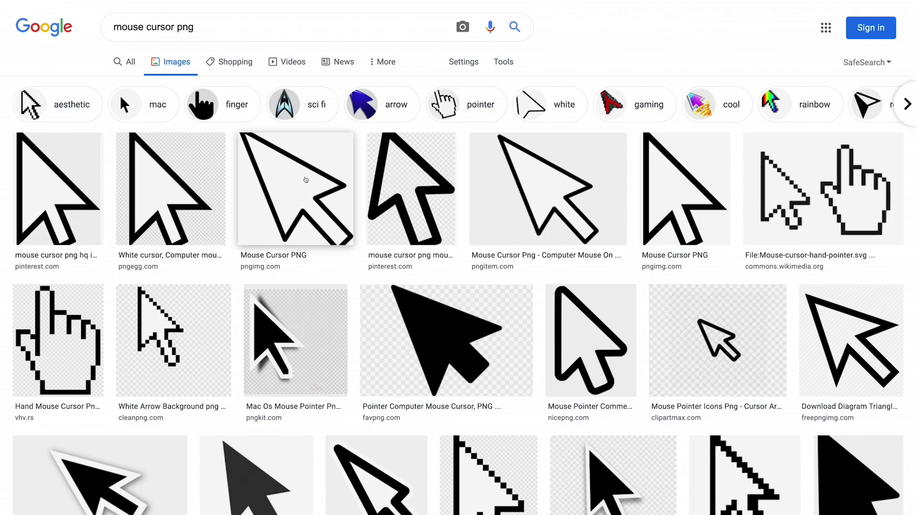
Step: Save the Mouse Cursor PNG result as Cursor_PNG in PNG format
{"action": "left_click", "coordinate": [305, 179]}
{"action": "right_click", "coordinate": [674, 189]}
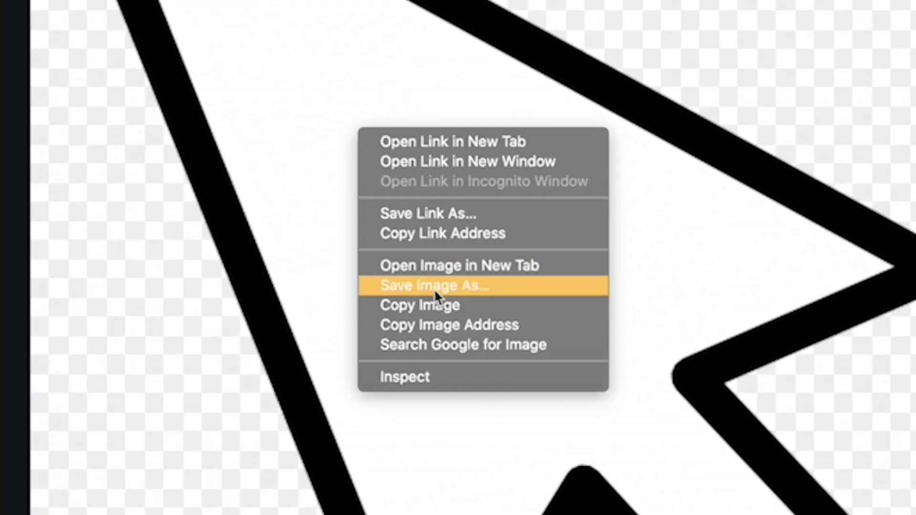
{"action": "left_click", "coordinate": [435, 288]}
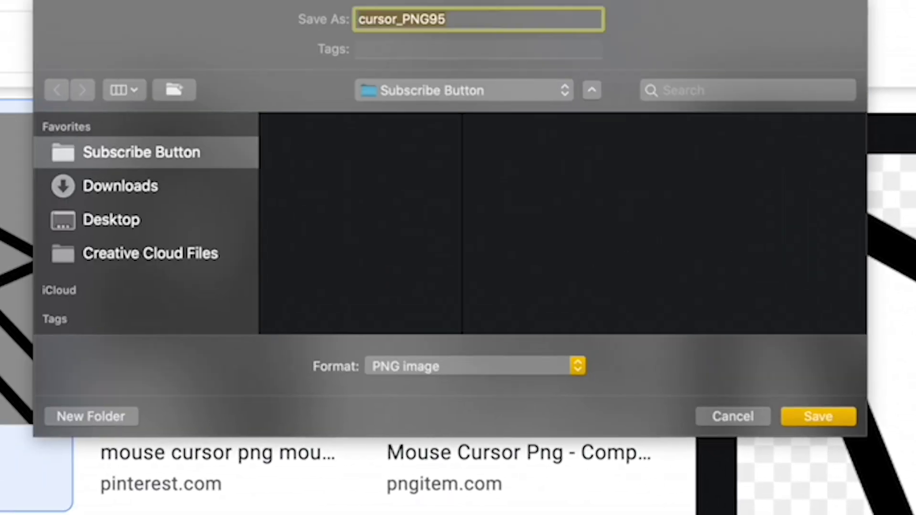
{"action": "type", "text": "Cursor_PNG"}
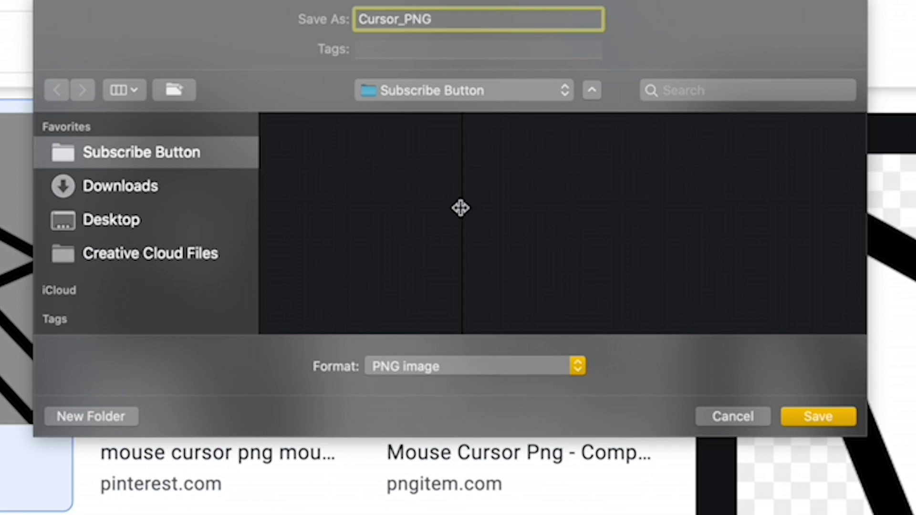
{"action": "left_click", "coordinate": [420, 366]}
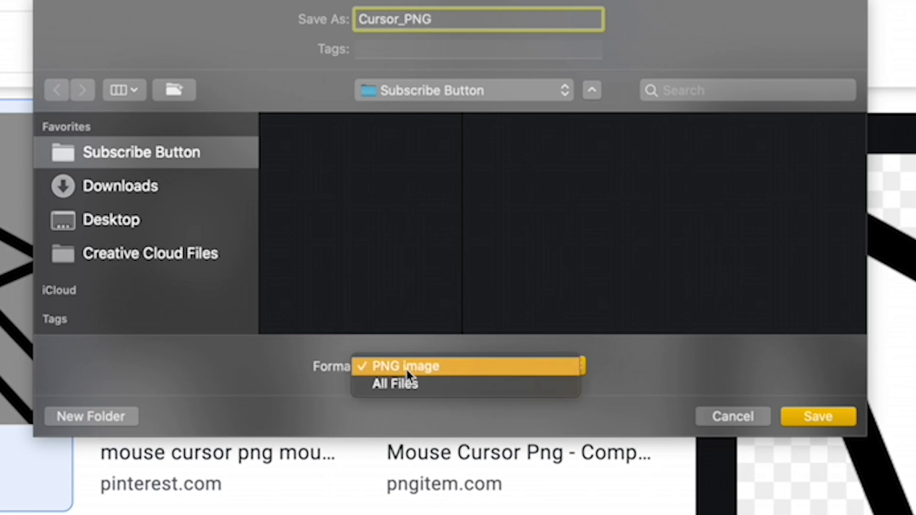
{"action": "left_click", "coordinate": [588, 365]}
Step: Finish saving the cursor image and import Cursor_PNG into the project media
{"action": "left_click", "coordinate": [826, 418]}
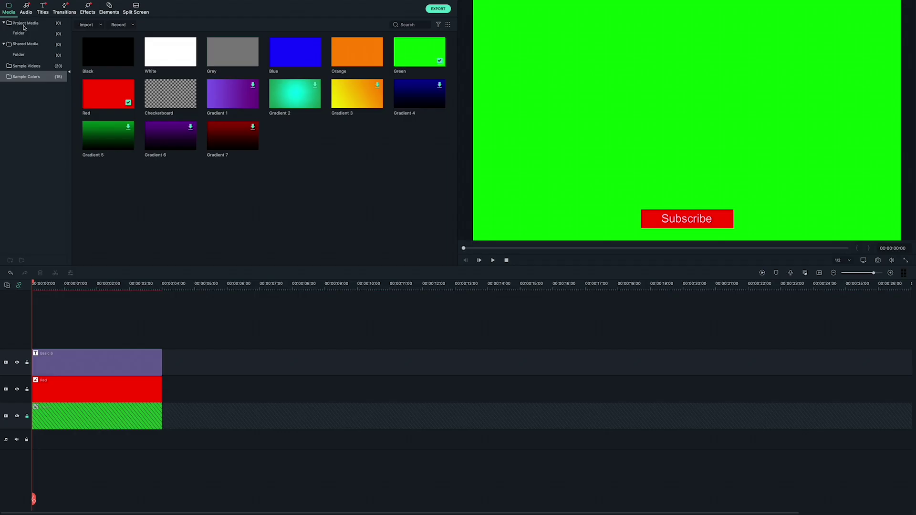
{"action": "left_click", "coordinate": [24, 26]}
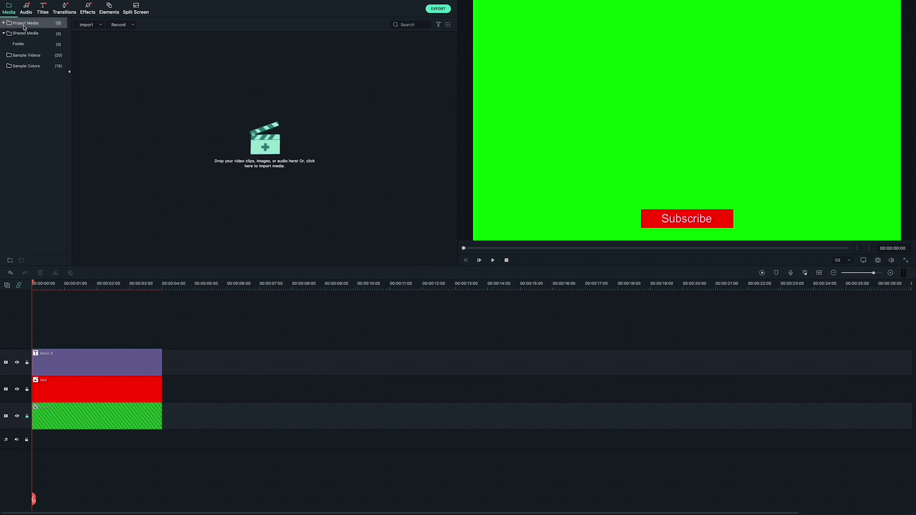
{"action": "right_click", "coordinate": [170, 82]}
{"action": "left_click", "coordinate": [172, 82]}
{"action": "double_click", "coordinate": [288, 43]}
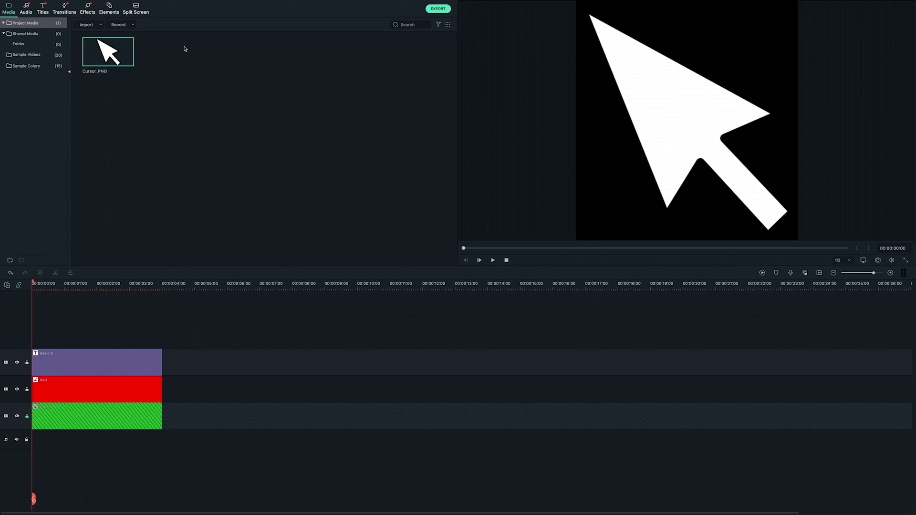
Step: Put Cursor_PNG on a new top track, trim it to match, and shrink it to 5% onto the button
{"action": "left_click_drag", "start_coordinate": [124, 67], "coordinate": [106, 340]}
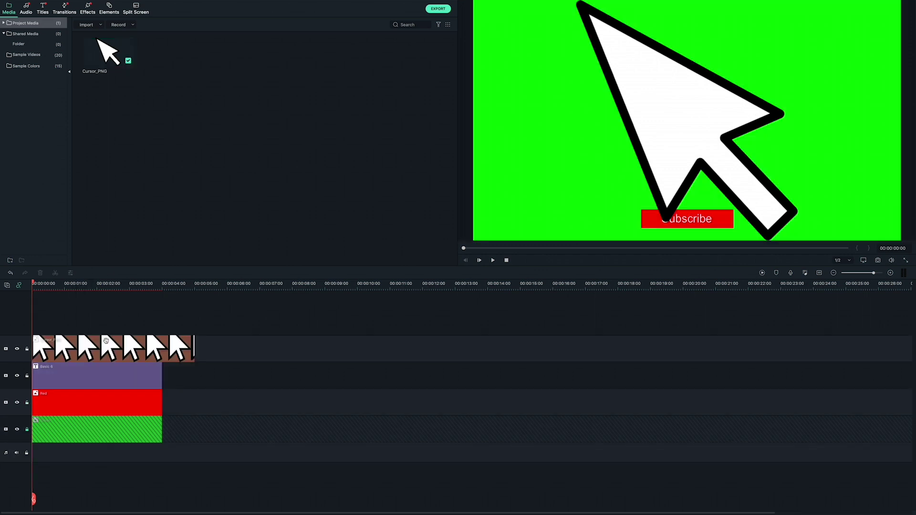
{"action": "left_click_drag", "start_coordinate": [195, 347], "coordinate": [162, 347]}
{"action": "double_click", "coordinate": [157, 348]}
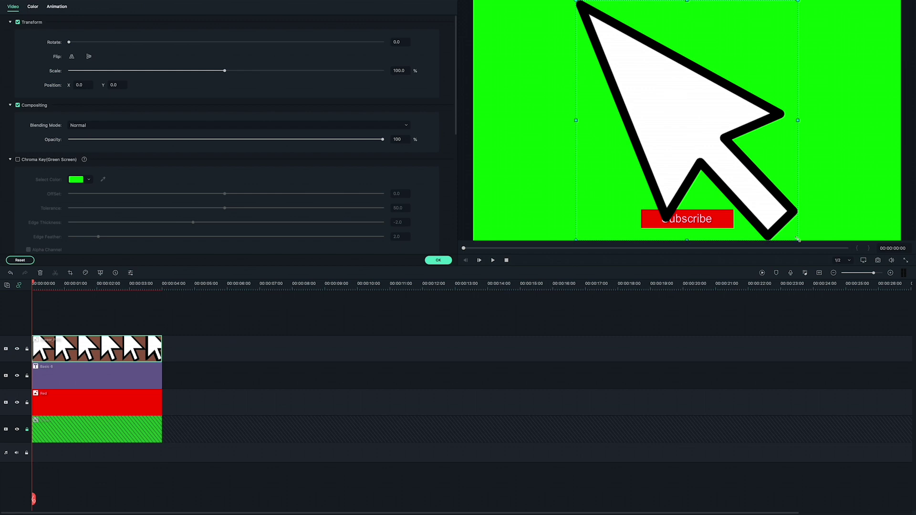
{"action": "left_click_drag", "start_coordinate": [797, 238], "coordinate": [711, 226]}
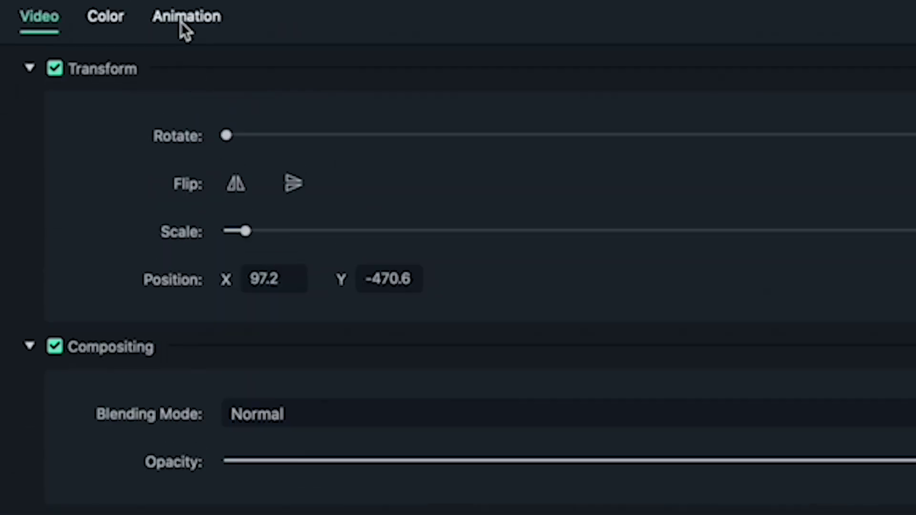
Step: Keyframe the Red clip's scale from 0% at the start to 100% at one second, then preview
{"action": "left_click", "coordinate": [185, 20]}
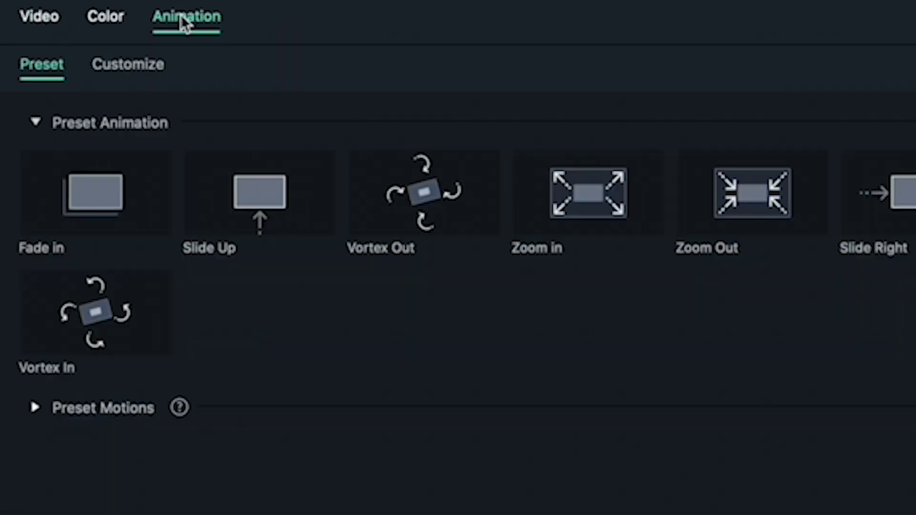
{"action": "left_click", "coordinate": [137, 68]}
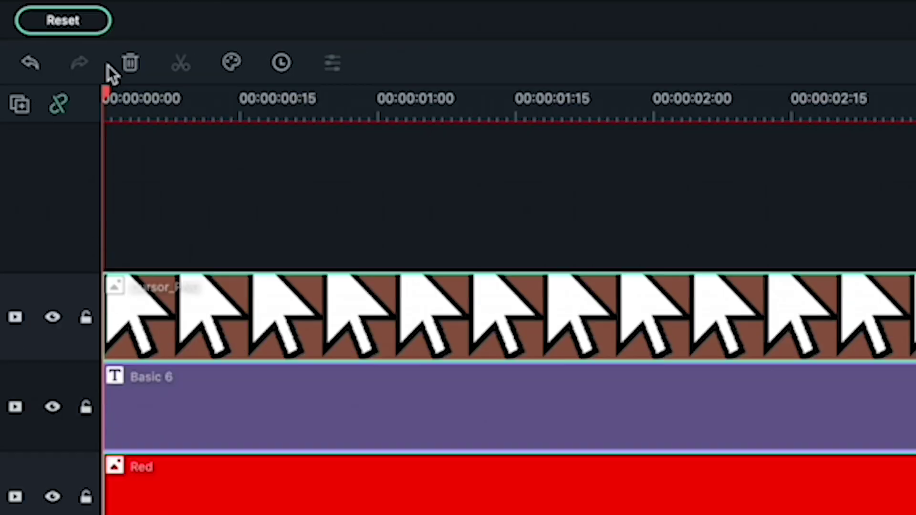
{"action": "left_click_drag", "start_coordinate": [108, 91], "coordinate": [397, 132]}
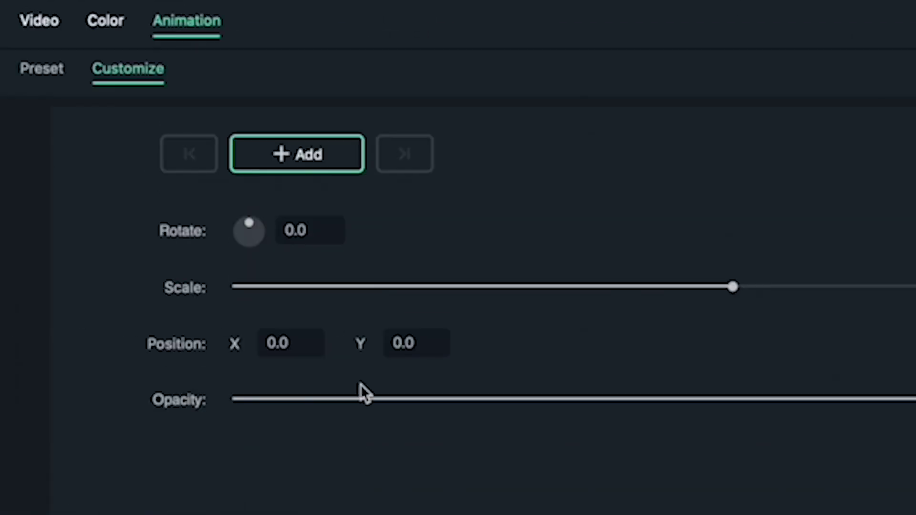
{"action": "left_click", "coordinate": [325, 158]}
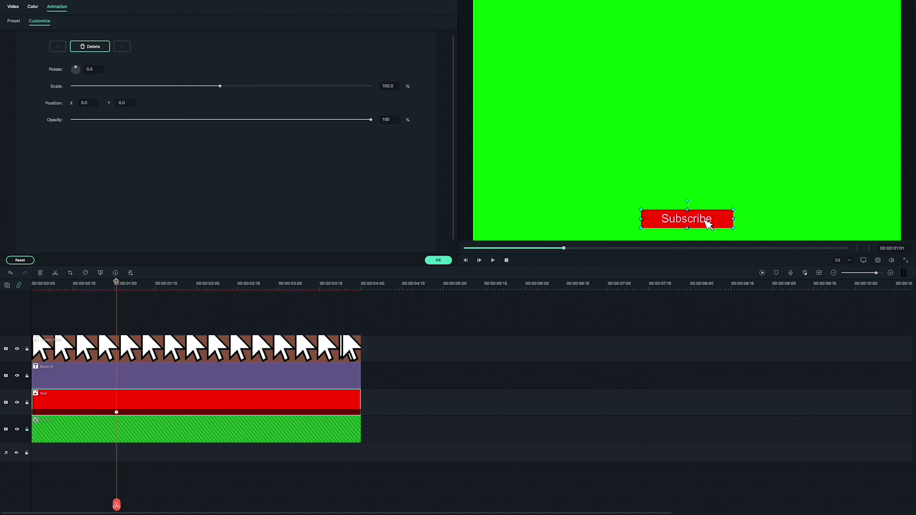
{"action": "left_click_drag", "start_coordinate": [117, 281], "coordinate": [32, 282]}
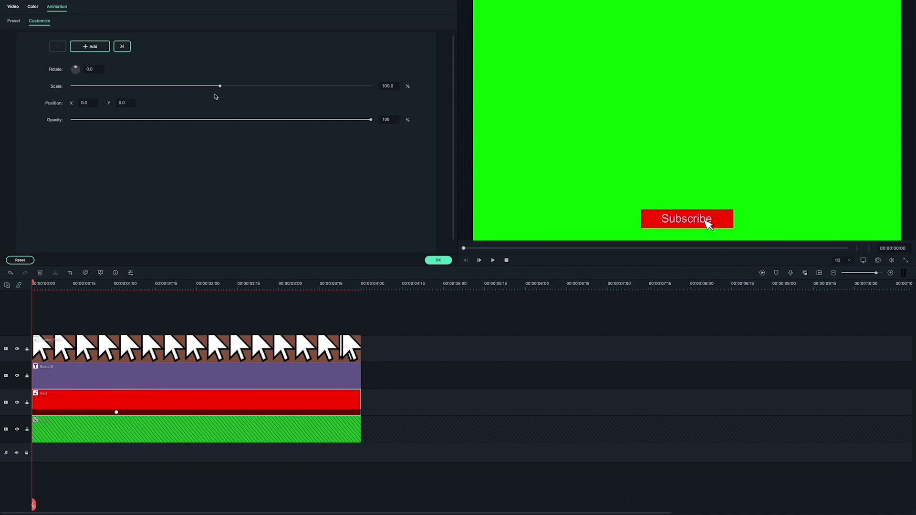
{"action": "left_click_drag", "start_coordinate": [220, 86], "coordinate": [60, 89]}
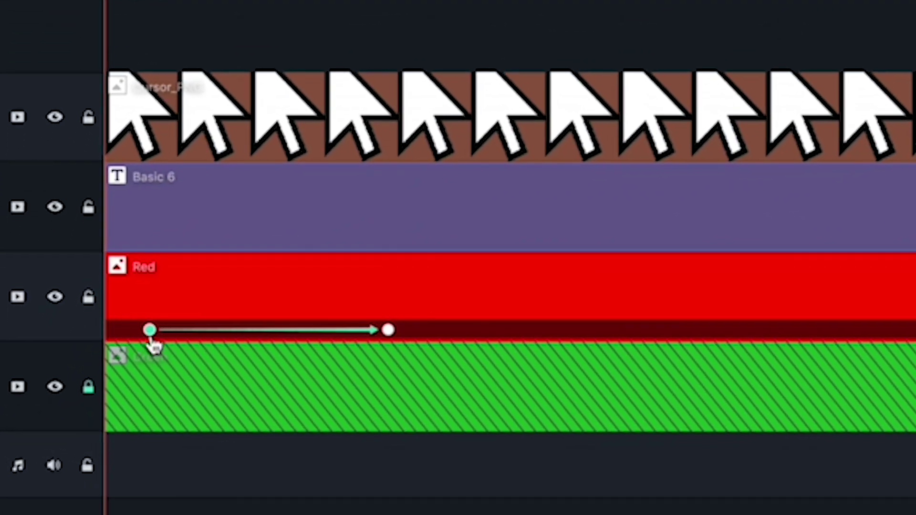
{"action": "left_click_drag", "start_coordinate": [150, 329], "coordinate": [106, 330]}
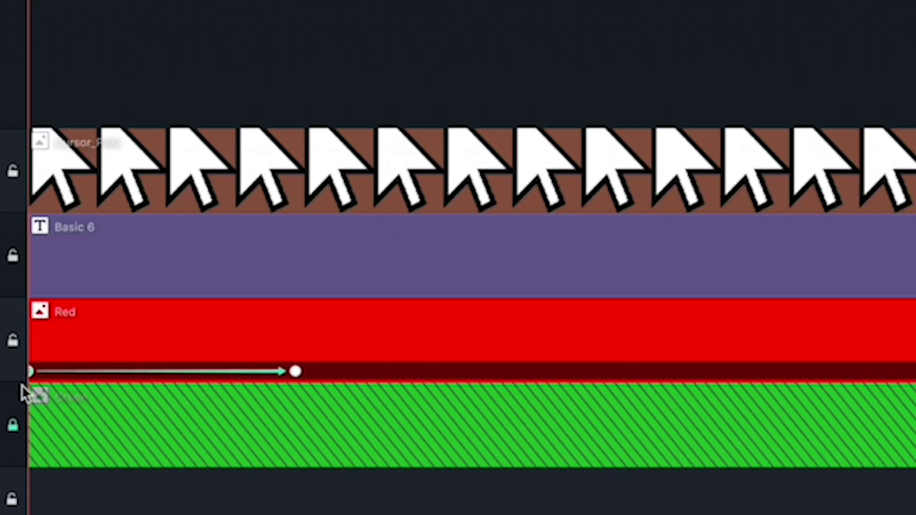
{"action": "key", "text": "space"}
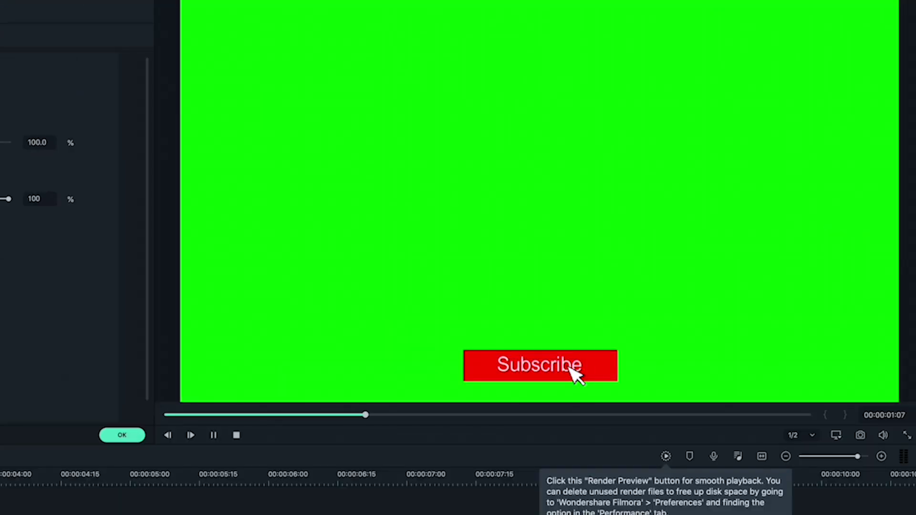
{"action": "key", "text": "space"}
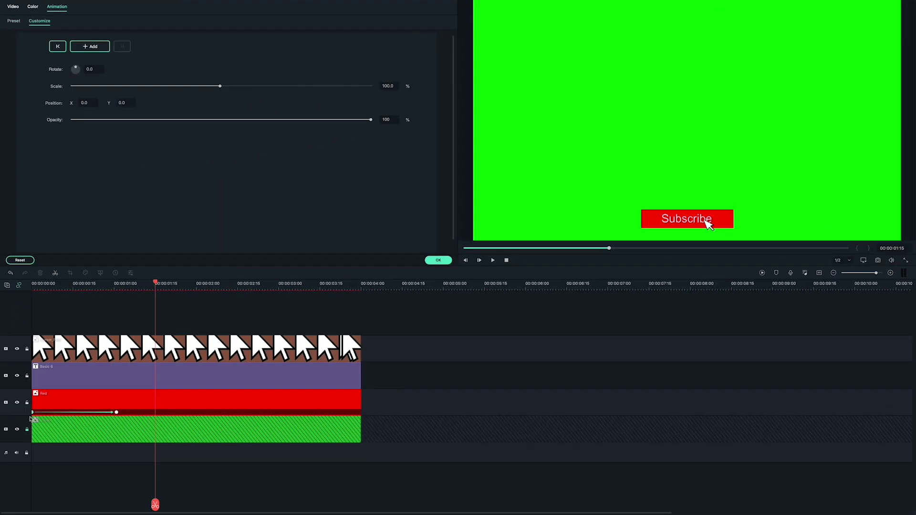
Step: Apply the Type Writer animation to the Subscribe title in the advanced title editor
{"action": "double_click", "coordinate": [60, 380]}
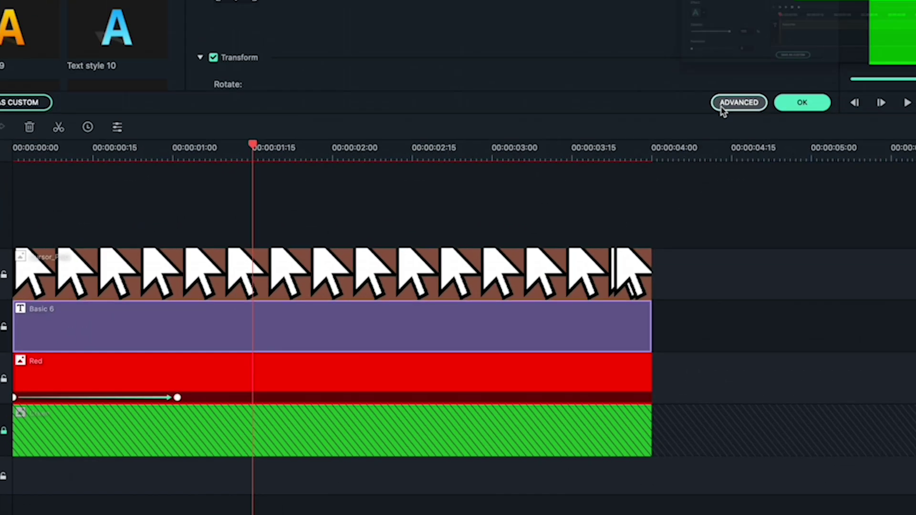
{"action": "left_click", "coordinate": [775, 66]}
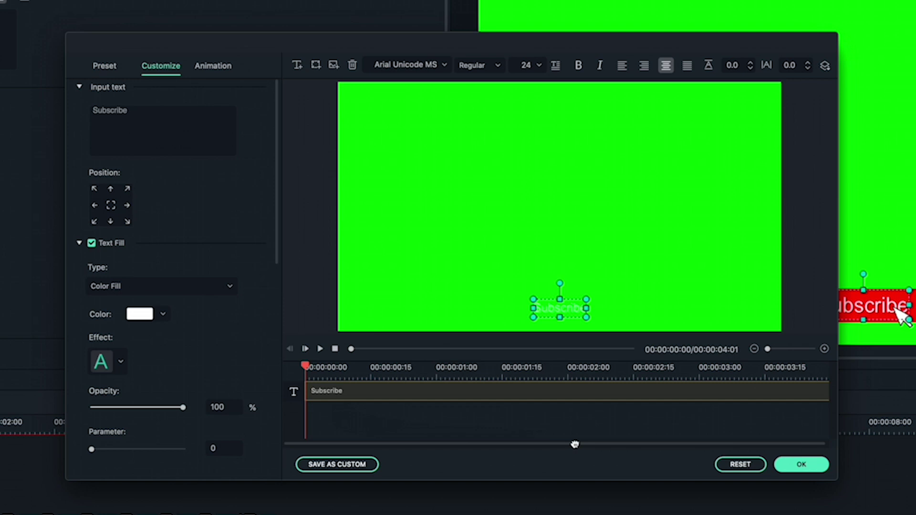
{"action": "left_click", "coordinate": [220, 65]}
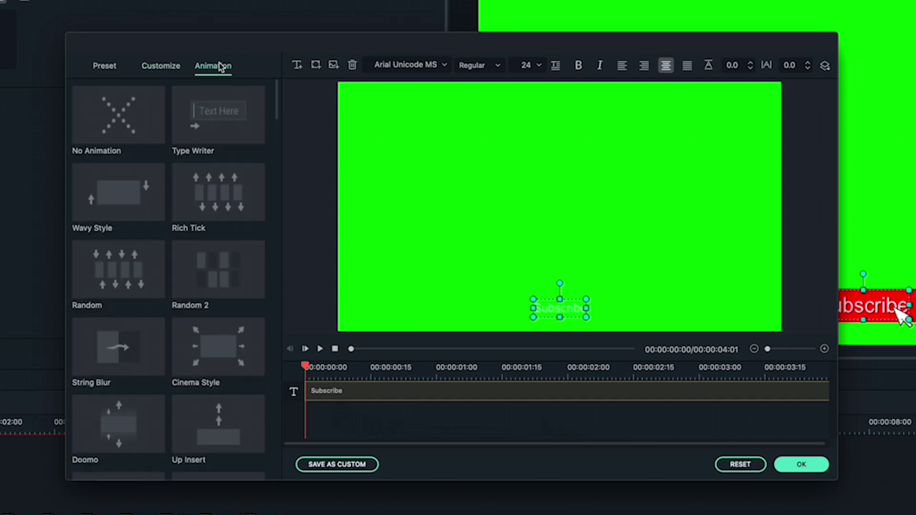
{"action": "left_click", "coordinate": [216, 113]}
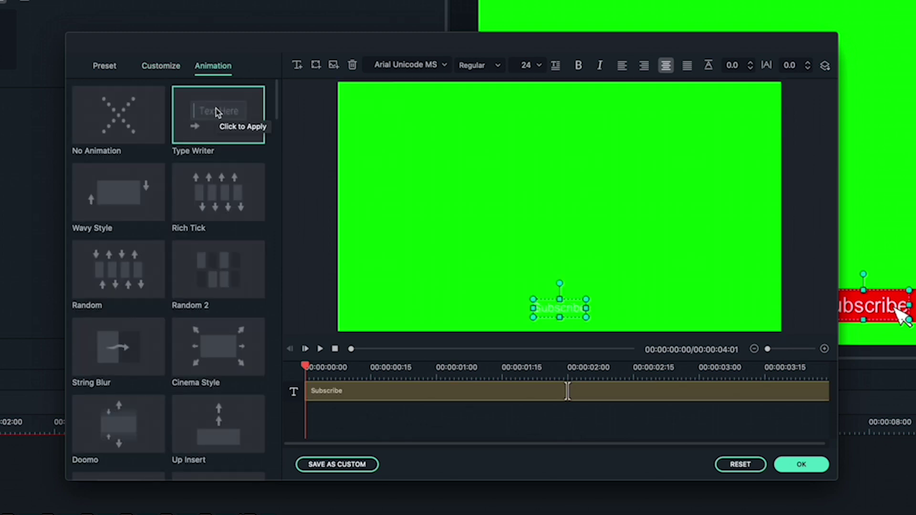
Step: Adjust the typewriter intro and outro timing so typing lasts about one second, previewing it
{"action": "left_click_drag", "start_coordinate": [566, 392], "coordinate": [403, 384]}
{"action": "left_click_drag", "start_coordinate": [566, 391], "coordinate": [687, 400]}
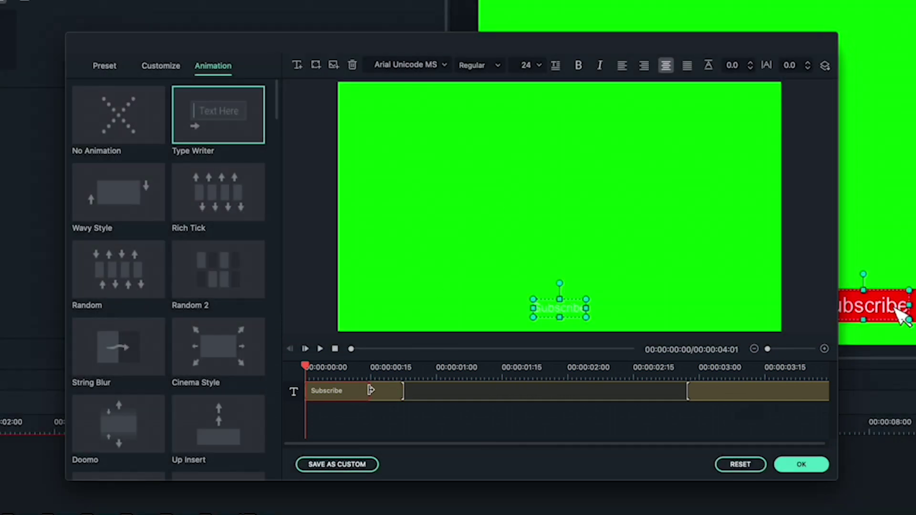
{"action": "left_click_drag", "start_coordinate": [370, 390], "coordinate": [367, 391]}
{"action": "left_click_drag", "start_coordinate": [690, 390], "coordinate": [615, 391]}
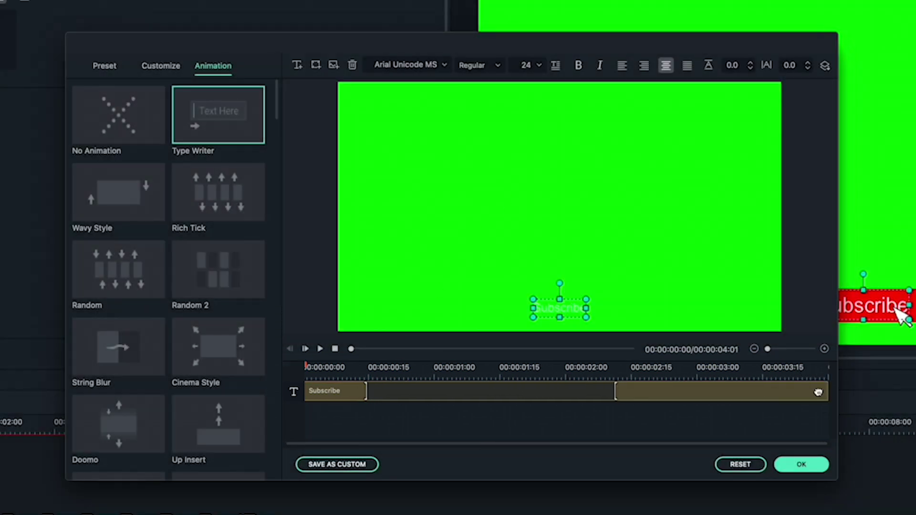
{"action": "left_click_drag", "start_coordinate": [818, 392], "coordinate": [662, 392]}
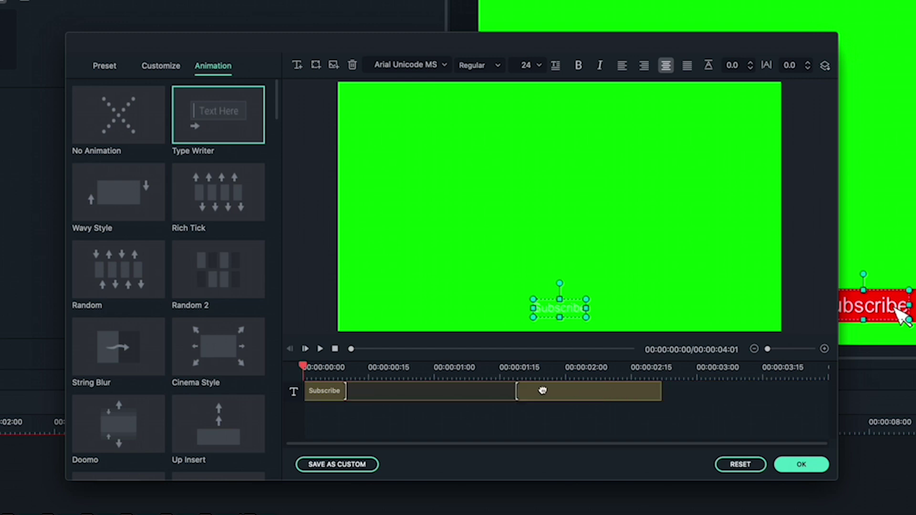
{"action": "left_click_drag", "start_coordinate": [542, 390], "coordinate": [660, 389]}
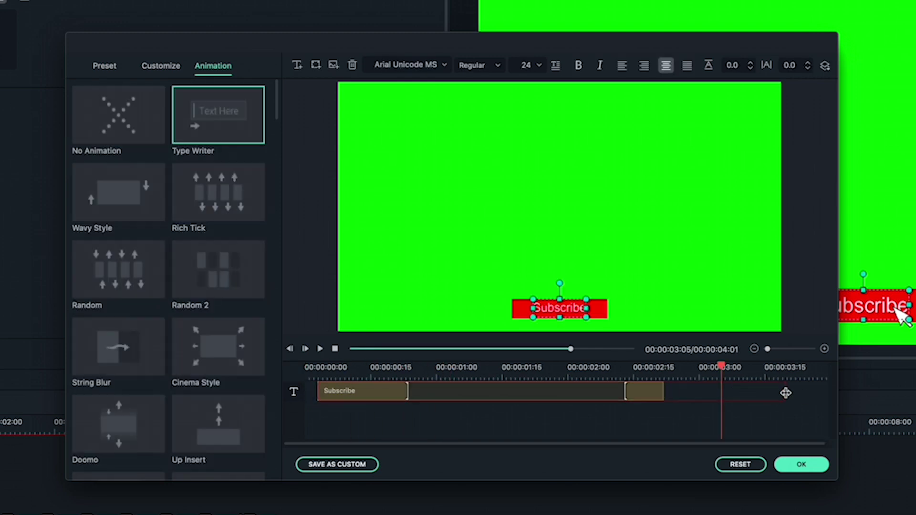
{"action": "key", "text": "space"}
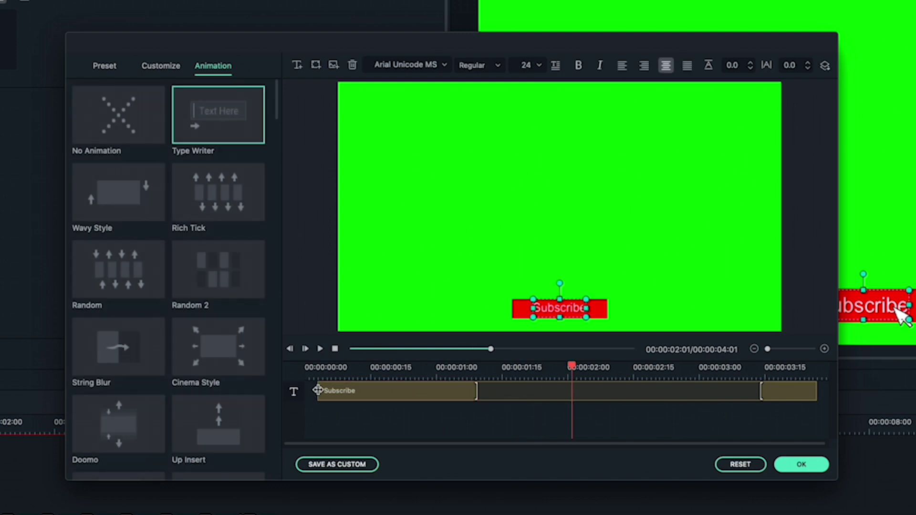
{"action": "left_click_drag", "start_coordinate": [306, 391], "coordinate": [318, 377]}
{"action": "key", "text": "space"}
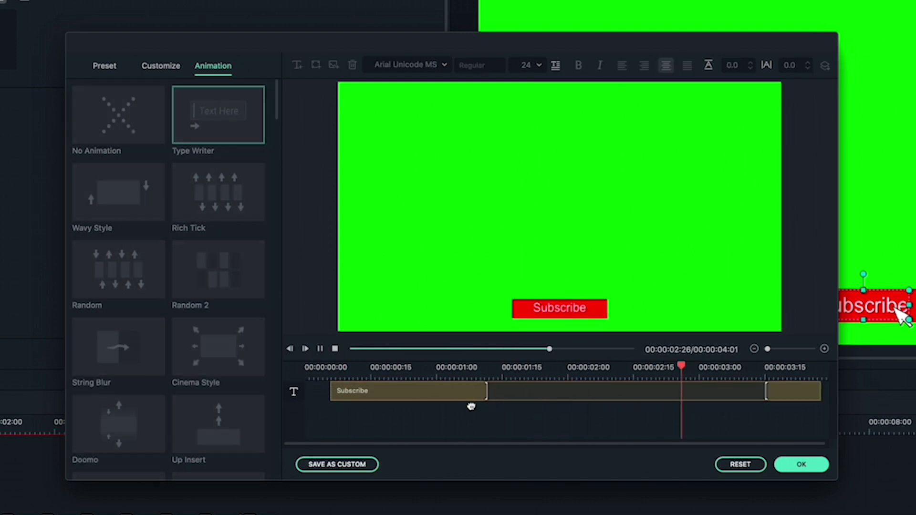
Step: Confirm the title changes and add a keyframe to the cursor clip at about 1:03
{"action": "left_click", "coordinate": [798, 466]}
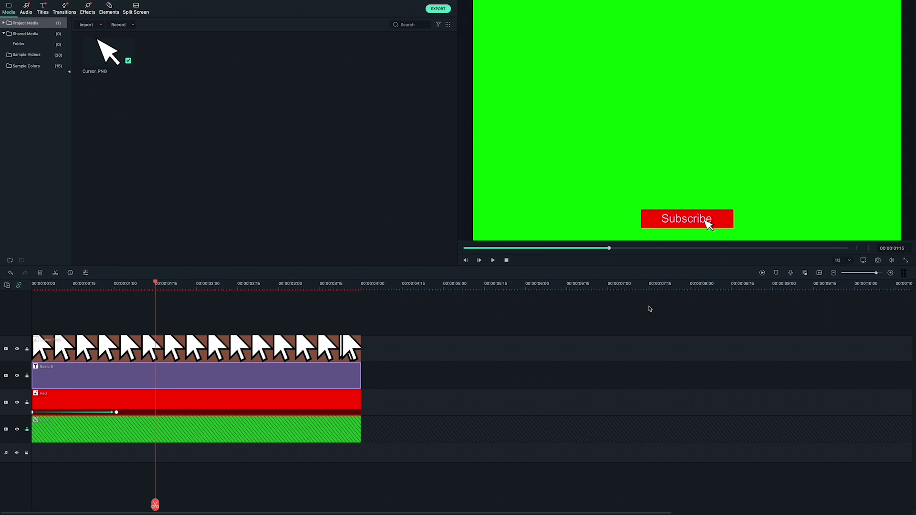
{"action": "double_click", "coordinate": [133, 348]}
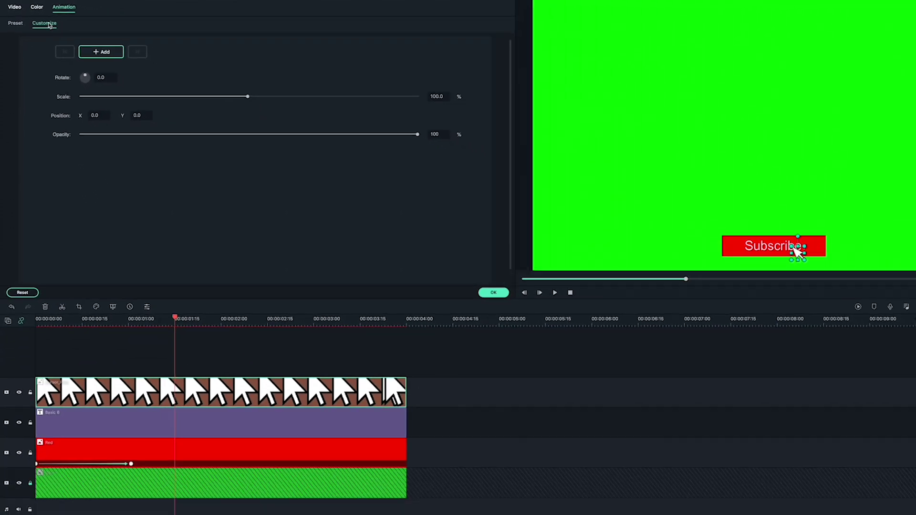
{"action": "mouse_move", "coordinate": [155, 281]}
{"action": "left_mouse_down"}
{"action": "mouse_move", "coordinate": [94, 283]}
{"action": "mouse_move", "coordinate": [152, 288]}
{"action": "left_mouse_up"}
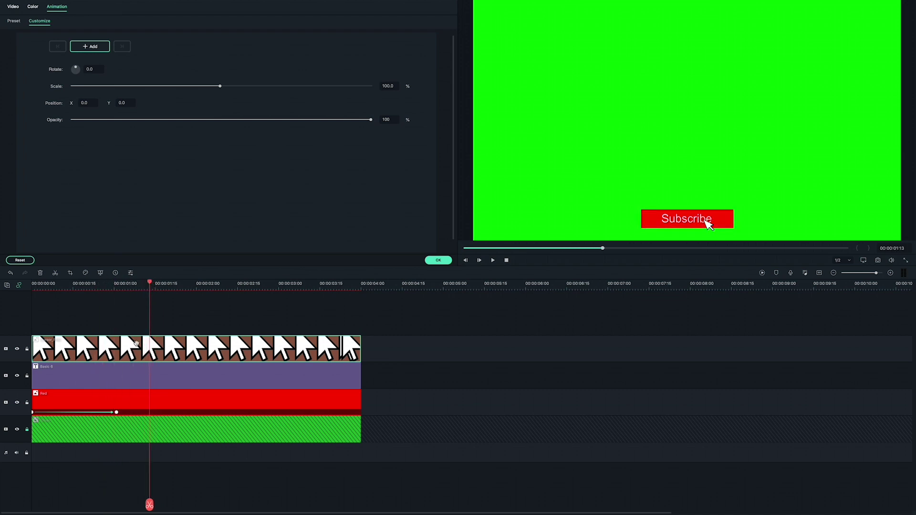
{"action": "left_click", "coordinate": [90, 46]}
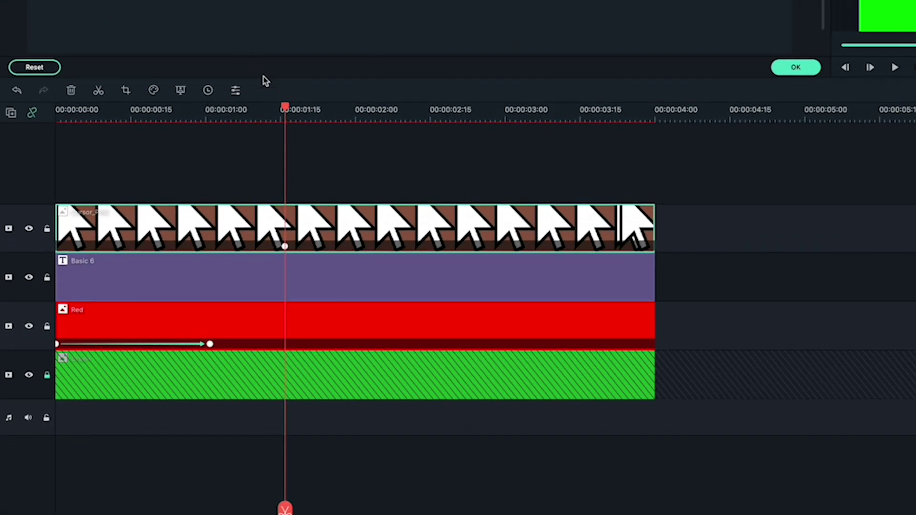
Step: At one second, move the cursor graphic onto the Subscribe button and preview the motion
{"action": "left_click_drag", "start_coordinate": [285, 108], "coordinate": [220, 108]}
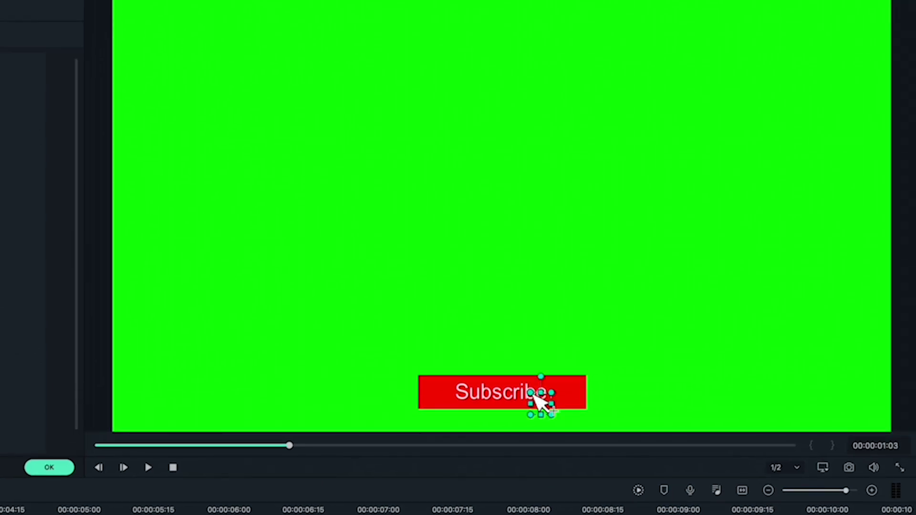
{"action": "left_click_drag", "start_coordinate": [539, 401], "coordinate": [583, 416]}
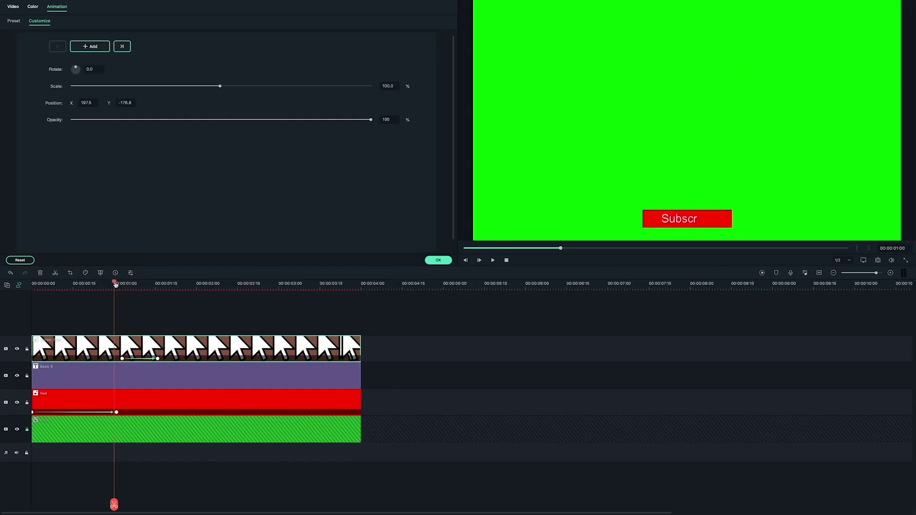
{"action": "left_click_drag", "start_coordinate": [115, 284], "coordinate": [72, 285]}
{"action": "key", "text": "space"}
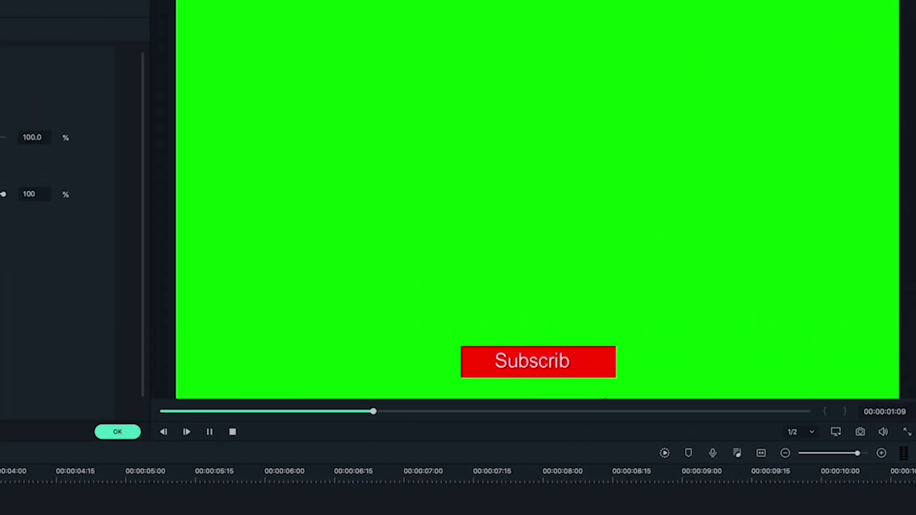
{"action": "key", "text": "space"}
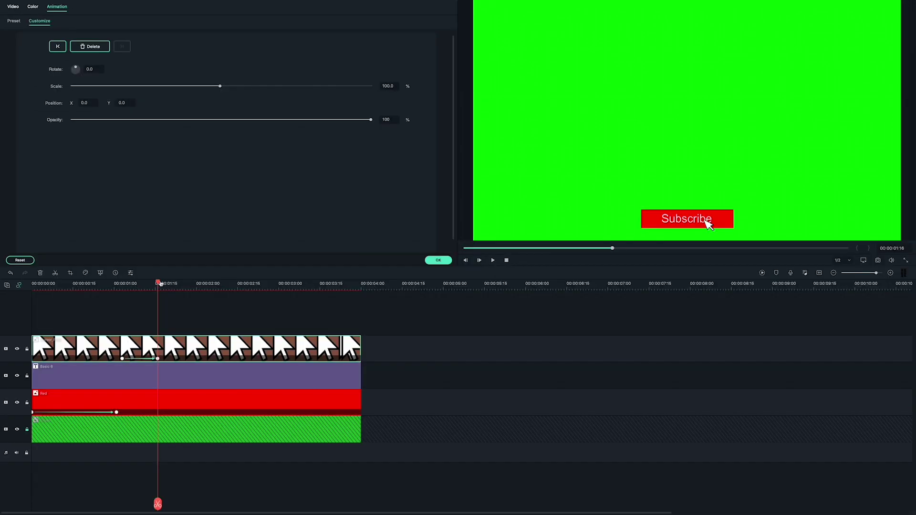
Step: Add a cursor Scale keyframe at 66.2% to mimic clicking the button
{"action": "left_click_drag", "start_coordinate": [160, 284], "coordinate": [177, 286]}
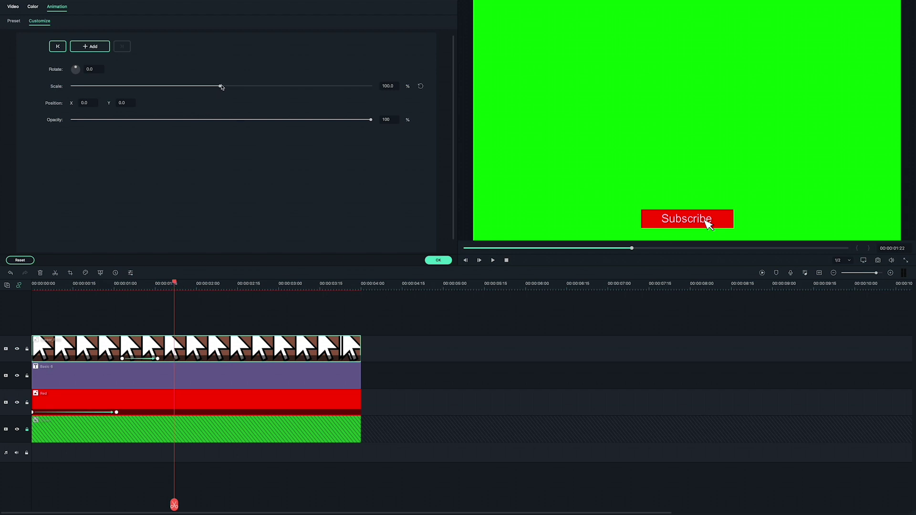
{"action": "left_click_drag", "start_coordinate": [221, 86], "coordinate": [168, 89]}
{"action": "left_click_drag", "start_coordinate": [175, 282], "coordinate": [186, 282]}
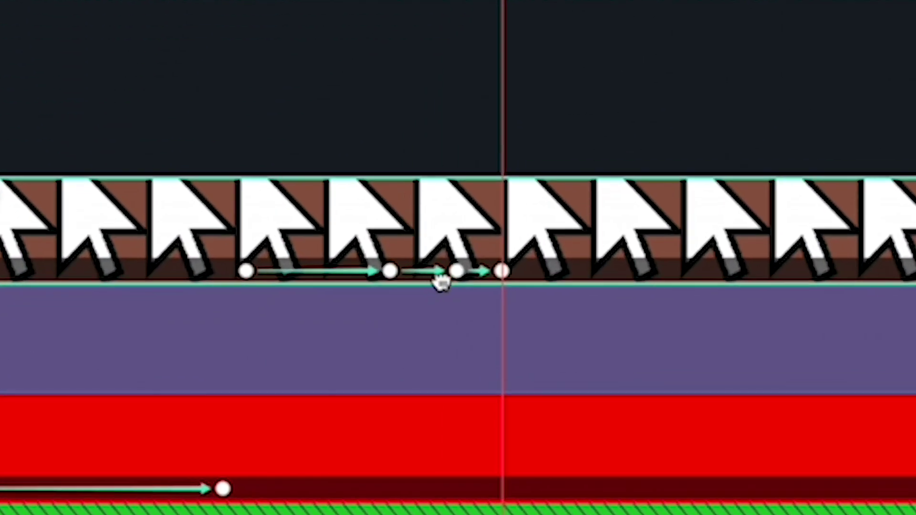
{"action": "left_click", "coordinate": [456, 272]}
{"action": "left_click", "coordinate": [501, 272]}
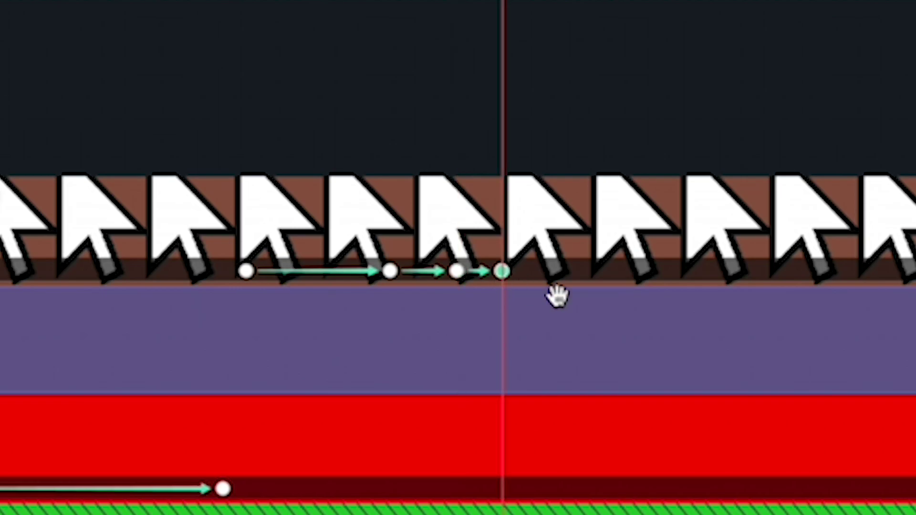
Step: Place the Mouse click sound on the audio track around 1:15, aligned with the click, and replay
{"action": "left_click_drag", "start_coordinate": [168, 55], "coordinate": [208, 410]}
{"action": "left_click_drag", "start_coordinate": [268, 296], "coordinate": [167, 298]}
{"action": "left_click_drag", "start_coordinate": [213, 451], "coordinate": [178, 448]}
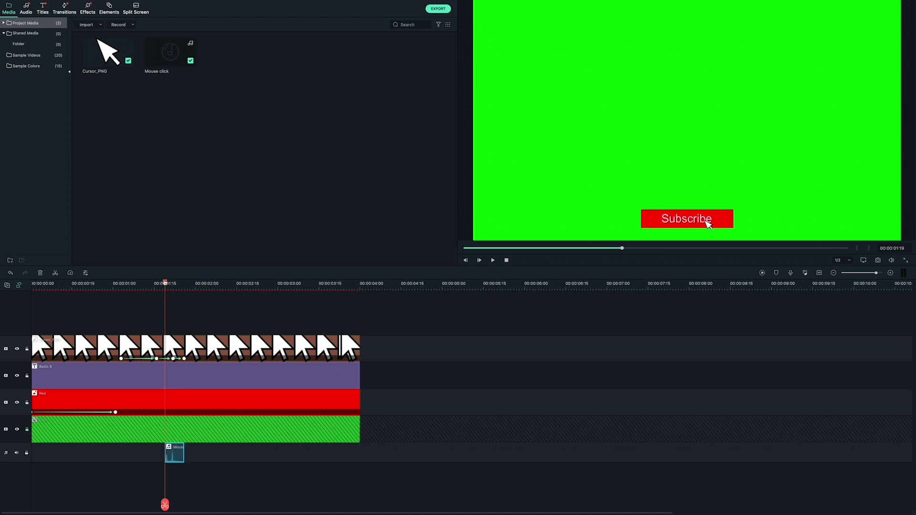
{"action": "key", "text": "Home"}
{"action": "key", "text": "space"}
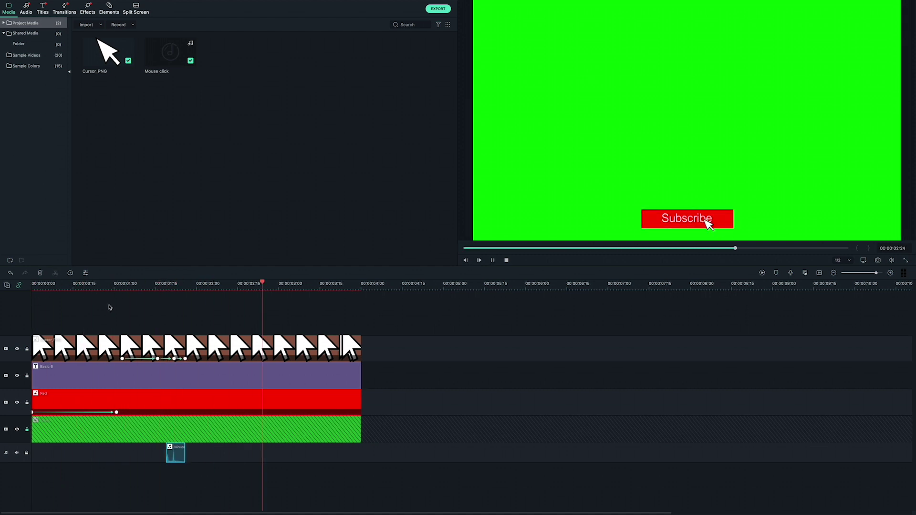
{"action": "key", "text": "space"}
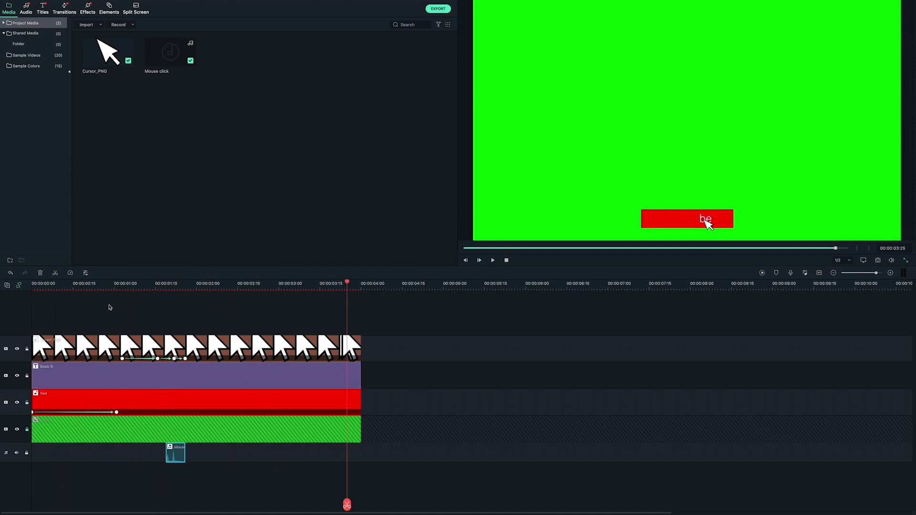
Step: Keyframe the Red clip's scale down from 100% to 0% at its end, then play it back
{"action": "double_click", "coordinate": [288, 398]}
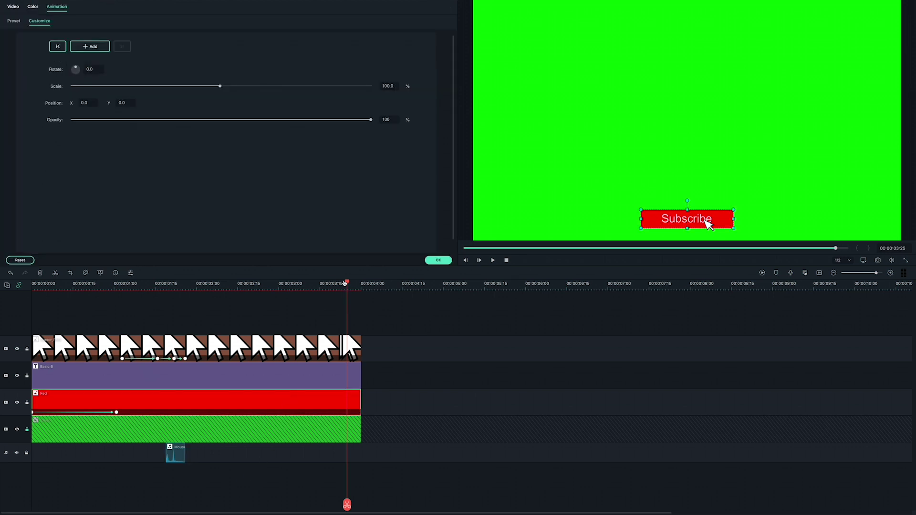
{"action": "mouse_move", "coordinate": [344, 283]}
{"action": "left_mouse_down"}
{"action": "mouse_move", "coordinate": [309, 283]}
{"action": "mouse_move", "coordinate": [361, 285]}
{"action": "left_mouse_up"}
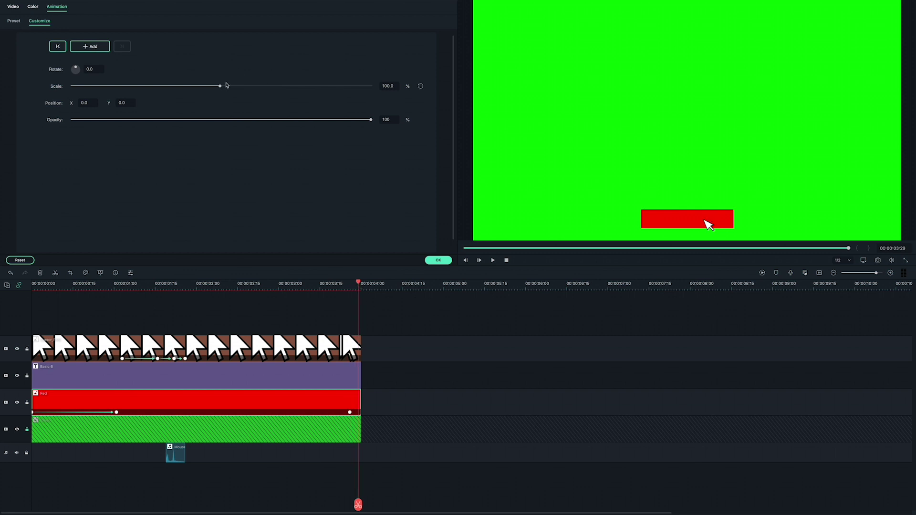
{"action": "left_click_drag", "start_coordinate": [223, 85], "coordinate": [84, 87]}
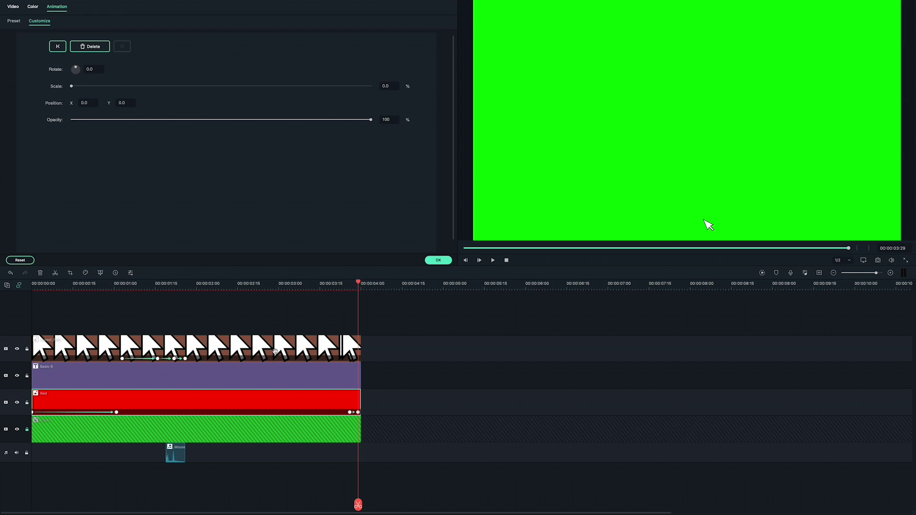
{"action": "key", "text": "space"}
Step: Add an end keyframe moving the cursor off-frame to the lower right, then shift the exit keyframes earlier
{"action": "key", "text": "Left"}
{"action": "key", "text": "Left"}
{"action": "key", "text": "Left"}
{"action": "key", "text": "Left"}
{"action": "key", "text": "Left"}
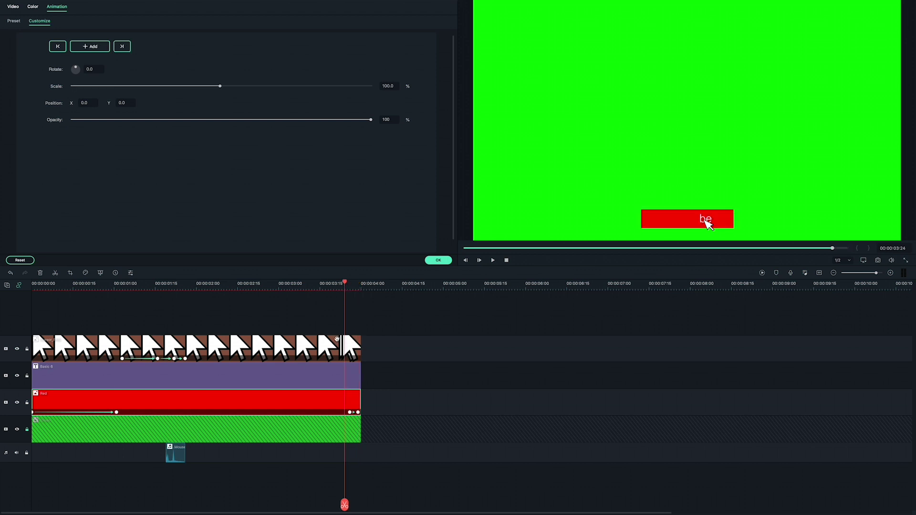
{"action": "left_click", "coordinate": [708, 224]}
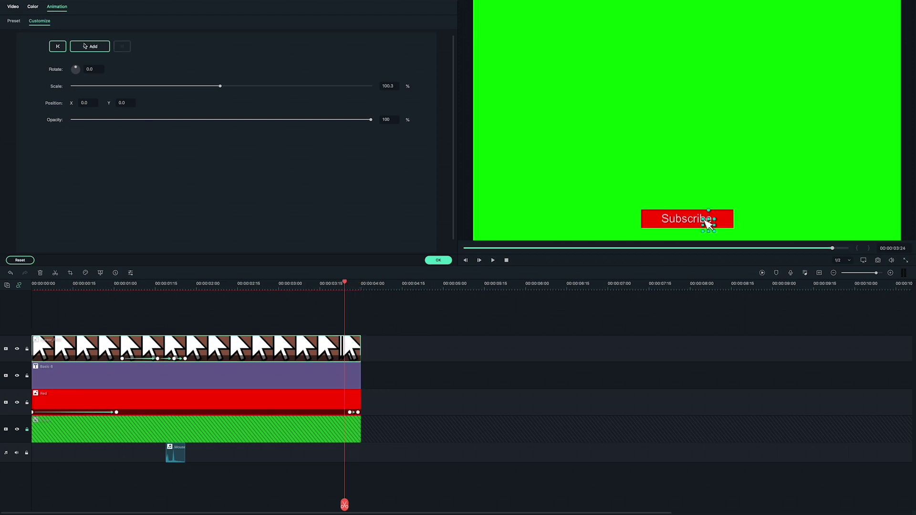
{"action": "key", "text": "Right"}
{"action": "key", "text": "Right"}
{"action": "key", "text": "Right"}
{"action": "key", "text": "Right"}
{"action": "key", "text": "Right"}
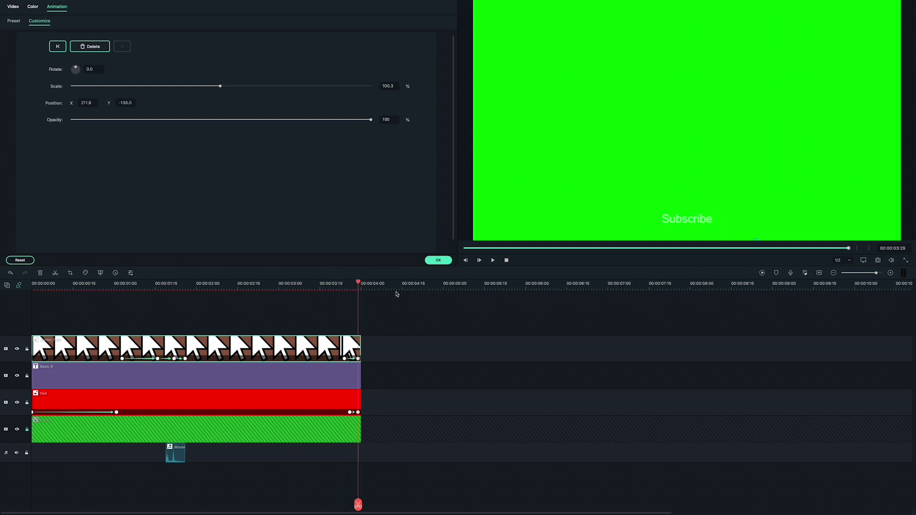
{"action": "mouse_move", "coordinate": [359, 283]}
{"action": "left_mouse_down"}
{"action": "mouse_move", "coordinate": [323, 284]}
{"action": "mouse_move", "coordinate": [368, 284]}
{"action": "mouse_move", "coordinate": [106, 283]}
{"action": "mouse_move", "coordinate": [363, 283]}
{"action": "mouse_move", "coordinate": [344, 283]}
{"action": "left_mouse_up"}
{"action": "left_click_drag", "start_coordinate": [330, 361], "coordinate": [318, 360]}
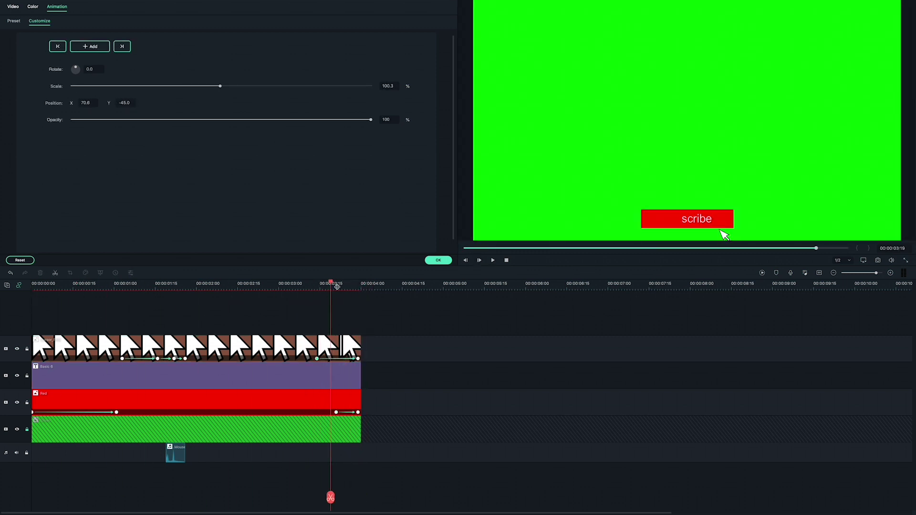
Step: Export the animation as MOV 'Subscribe Animation' and add the result to the Shared Media folder
{"action": "left_click", "coordinate": [439, 260]}
{"action": "left_click", "coordinate": [436, 9]}
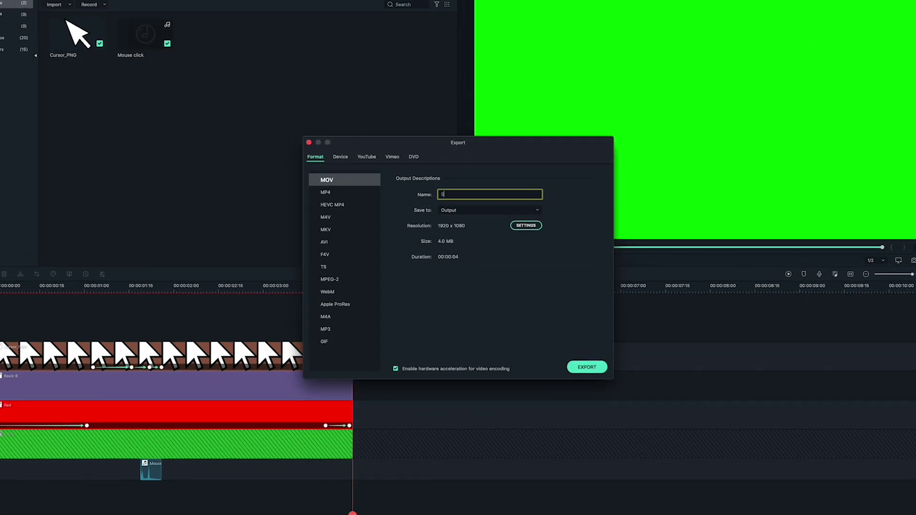
{"action": "type", "text": "Animation"}
{"action": "left_click", "coordinate": [603, 381]}
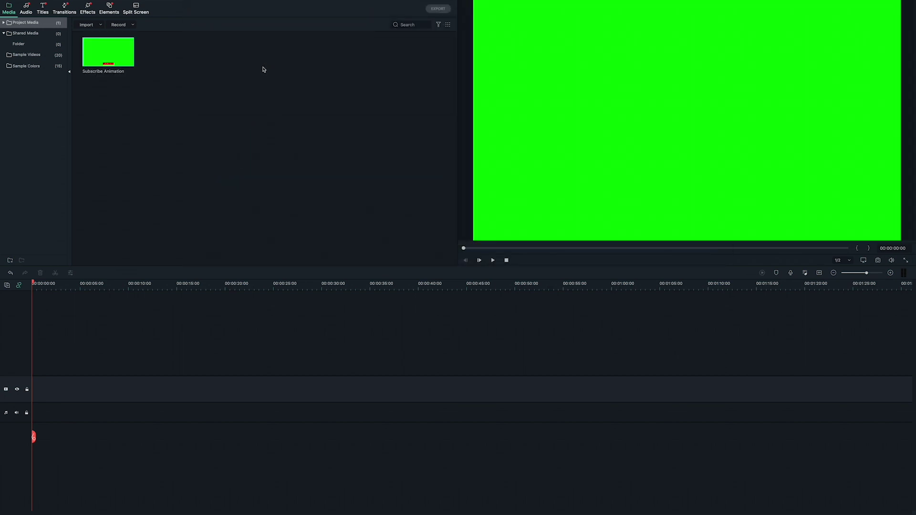
{"action": "left_click_drag", "start_coordinate": [108, 55], "coordinate": [55, 48]}
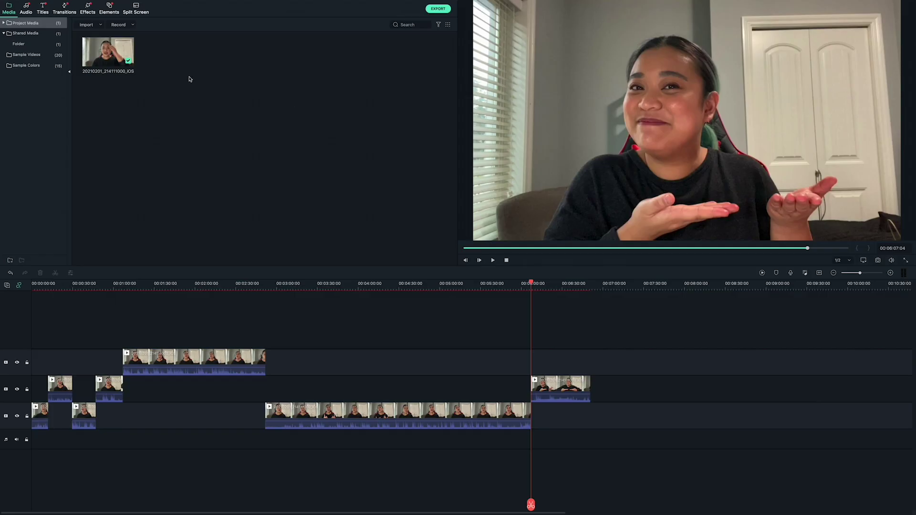
Step: Place Subscribe Animation from Shared Media on the track above the talking-head footage
{"action": "left_click", "coordinate": [56, 33]}
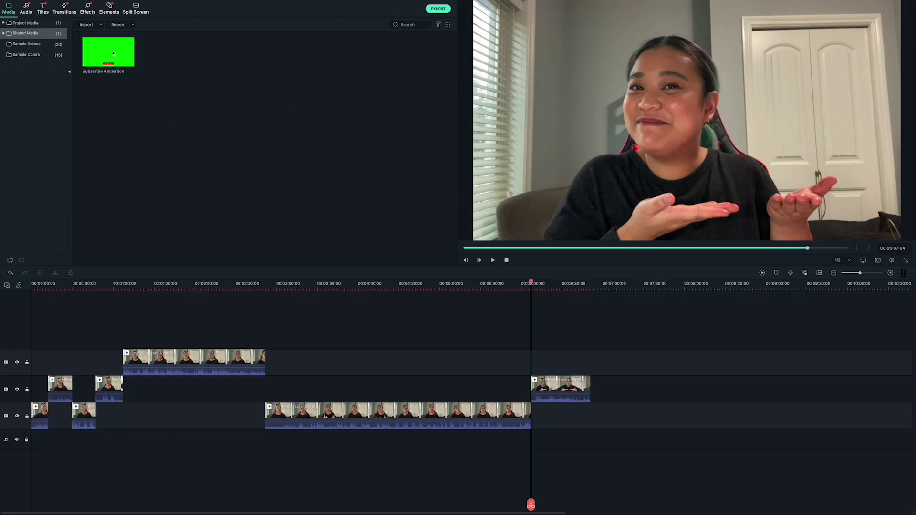
{"action": "left_click_drag", "start_coordinate": [112, 54], "coordinate": [532, 361]}
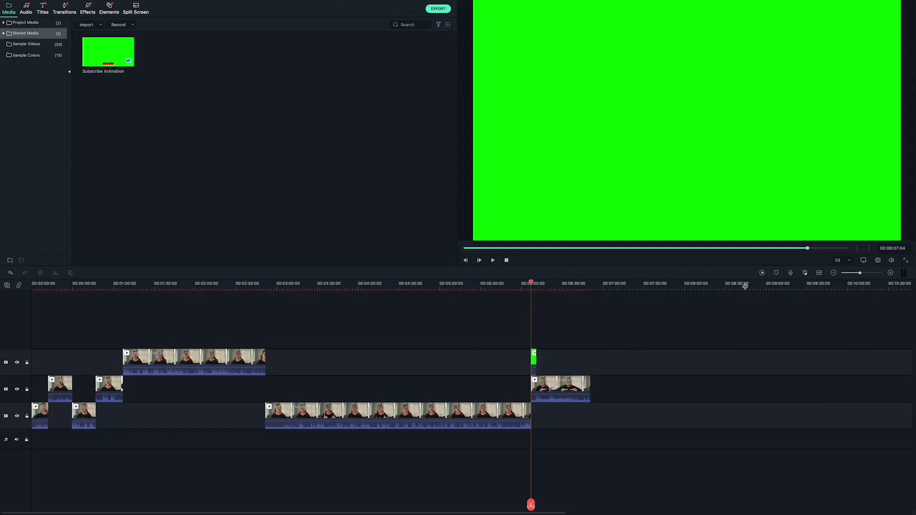
{"action": "left_click", "coordinate": [868, 274]}
Step: Enable Chroma Key (Green Screen) on the Subscribe Animation clip and play back the overlay
{"action": "double_click", "coordinate": [503, 359]}
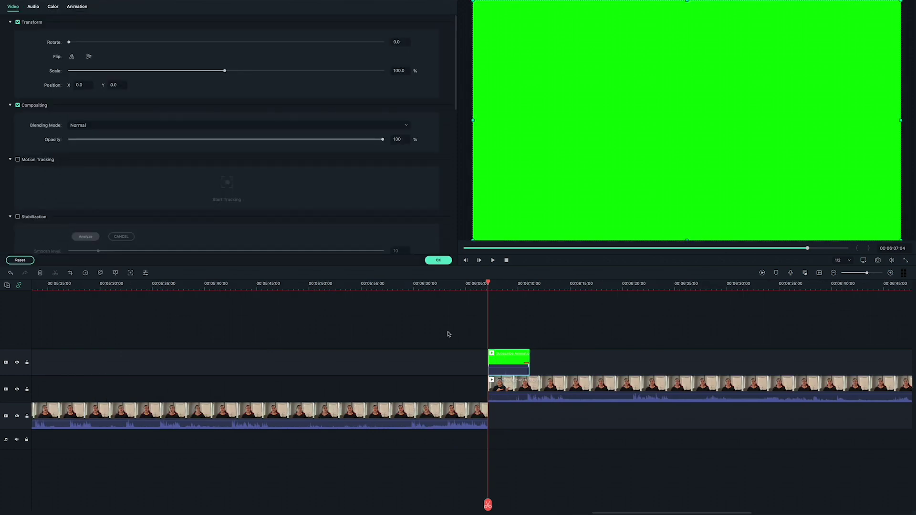
{"action": "scroll", "coordinate": [79, 185], "scroll_direction": "down", "scroll_amount": 5}
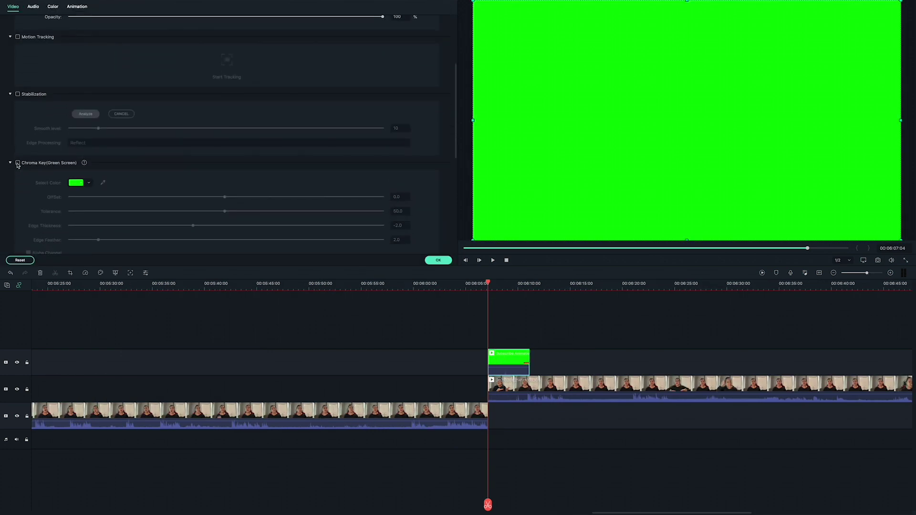
{"action": "left_click", "coordinate": [17, 163]}
{"action": "key", "text": "space"}
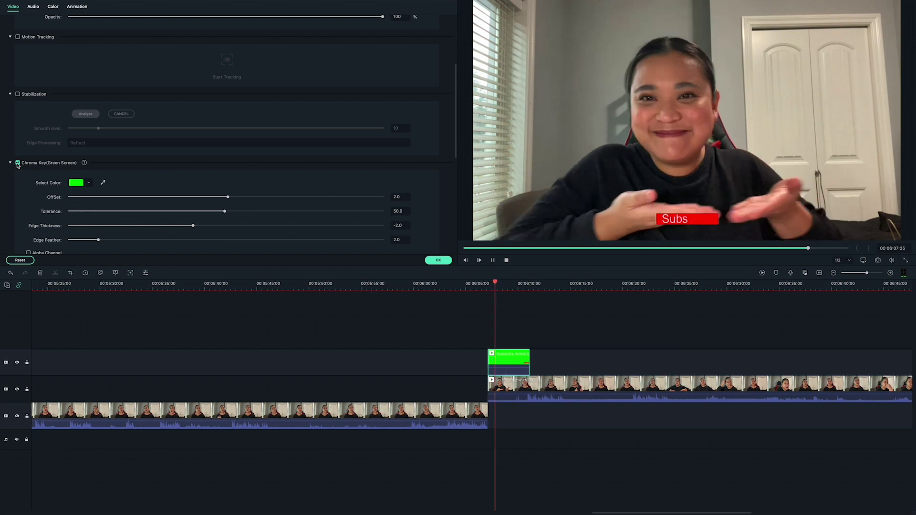